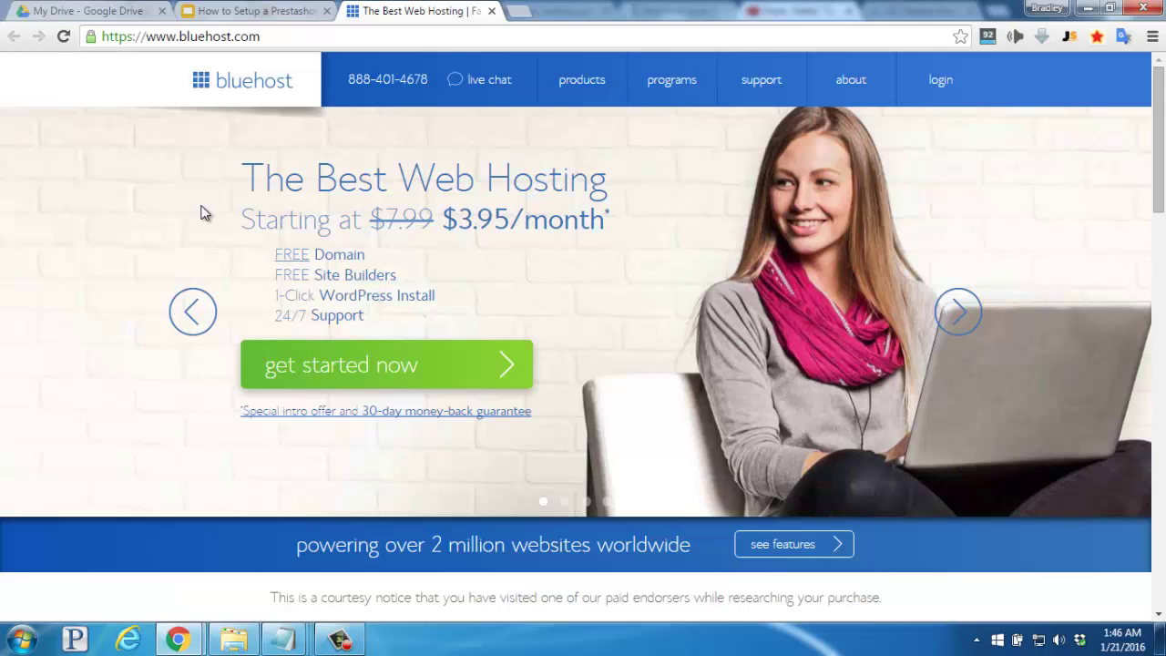
Pick the Basic hosting plan and paste braceletsbybeth.com into the new domain box.
left_click(332, 373)
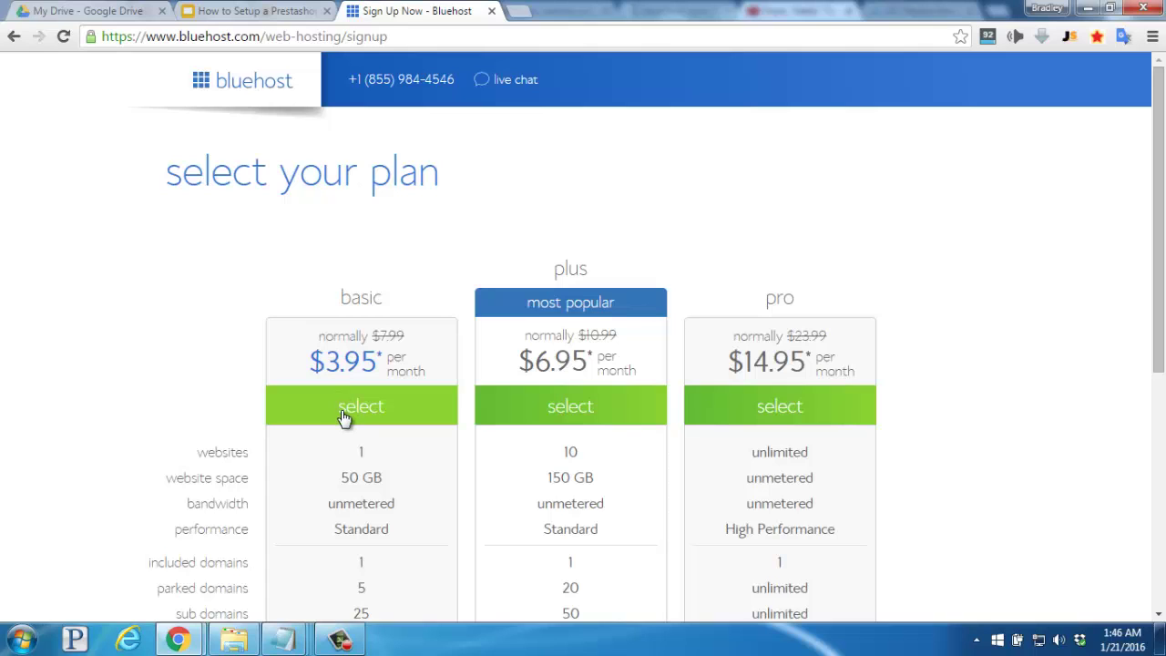
left_click(340, 410)
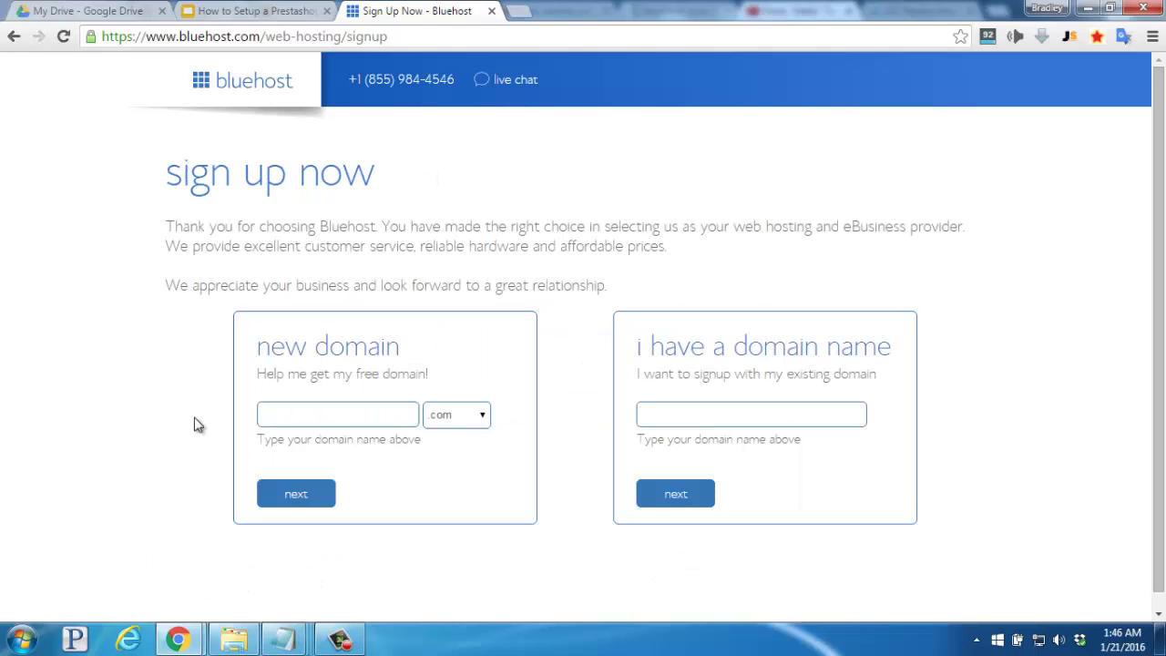
type("braceletsbybeth")
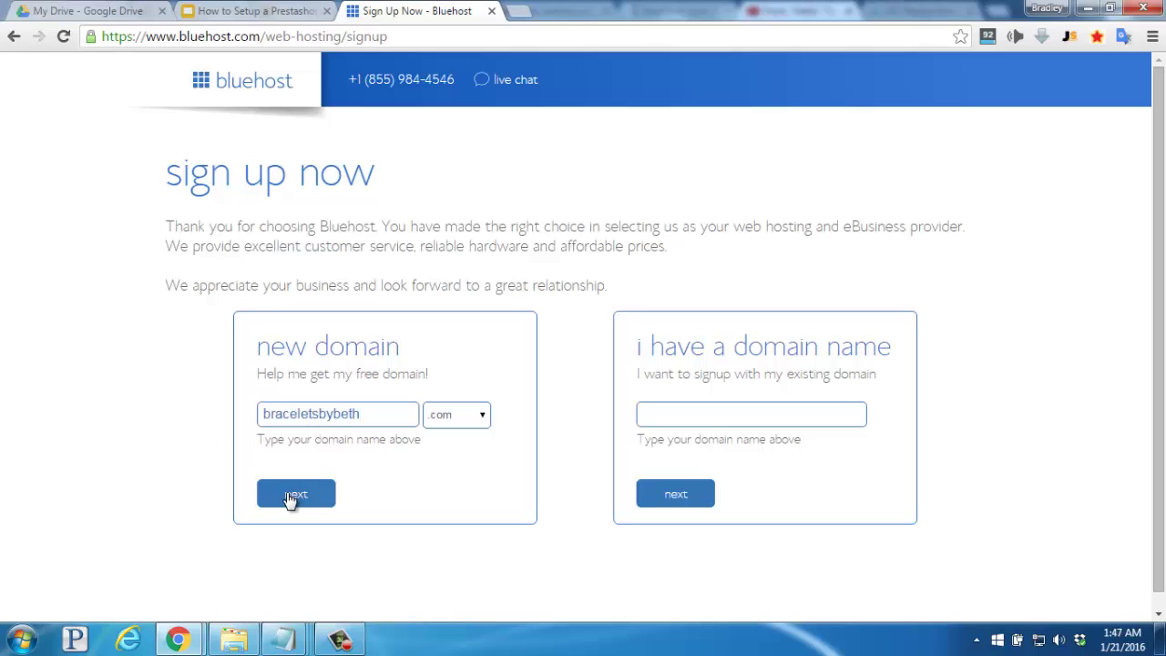
Confirm braceletsbybeth.com is available and scroll down to the package information.
left_click(290, 497)
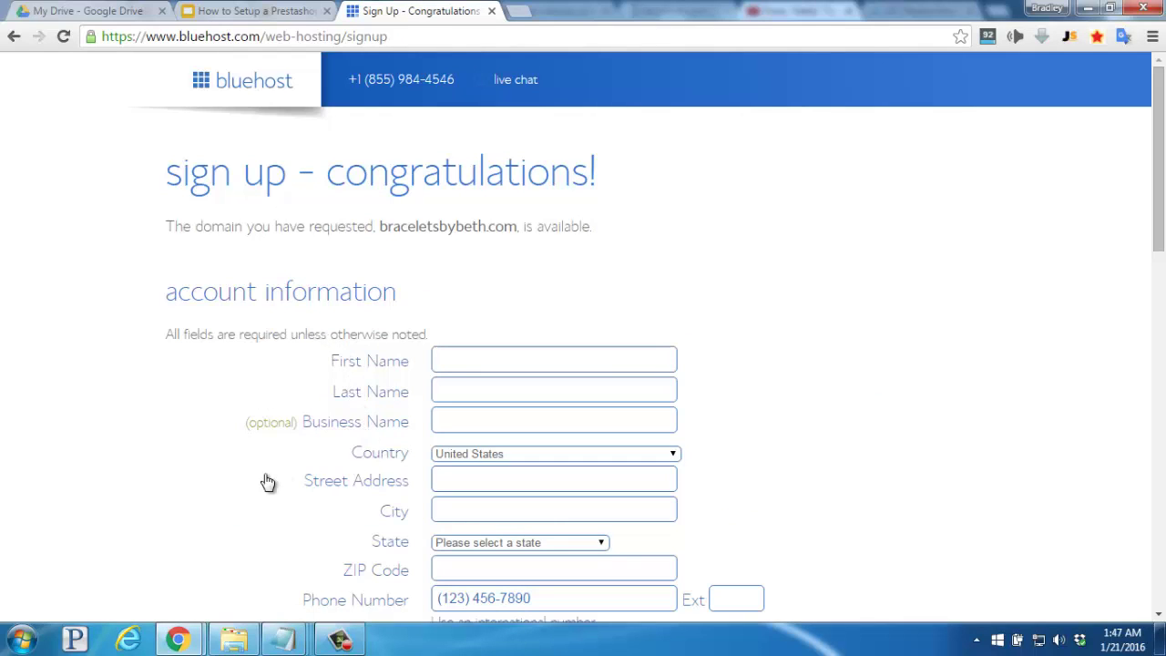
scroll(267, 481, "down", 3)
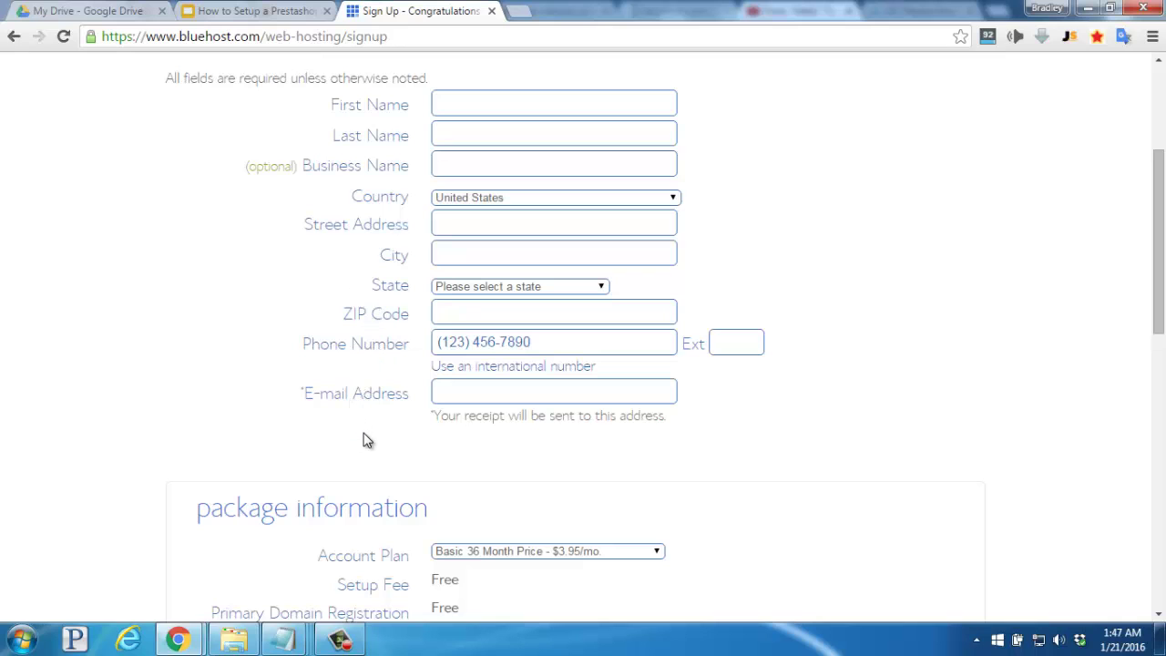
scroll(219, 401, "down", 4)
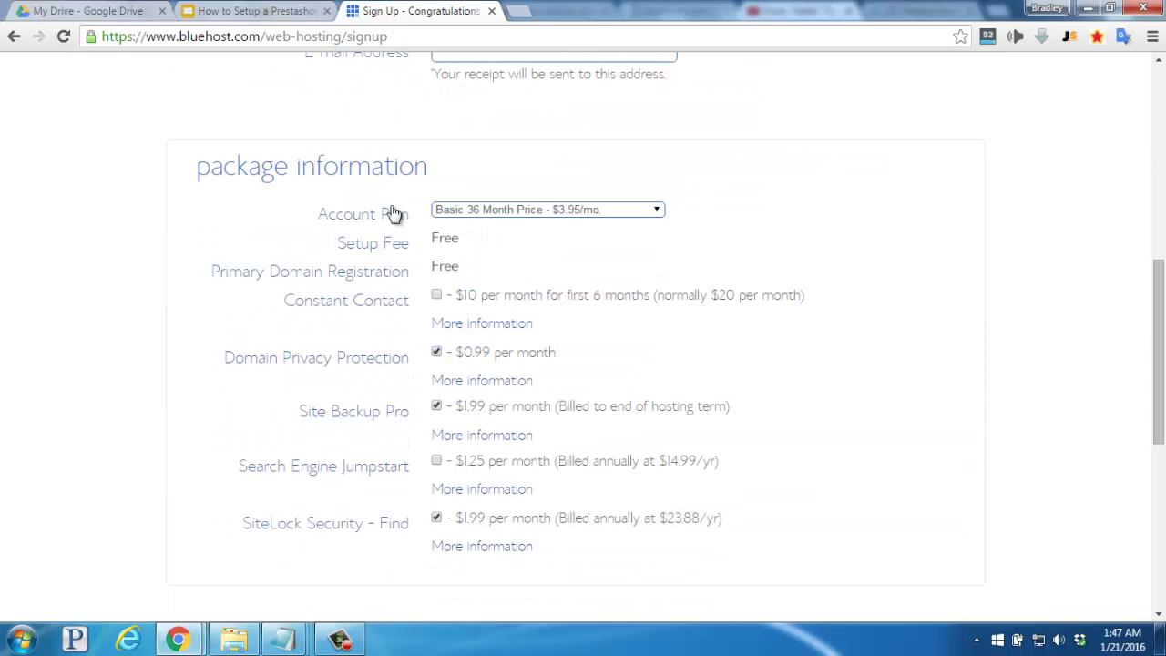
Keep the Basic 36 Month account plan and review the Domain Privacy Protection details.
left_click(463, 211)
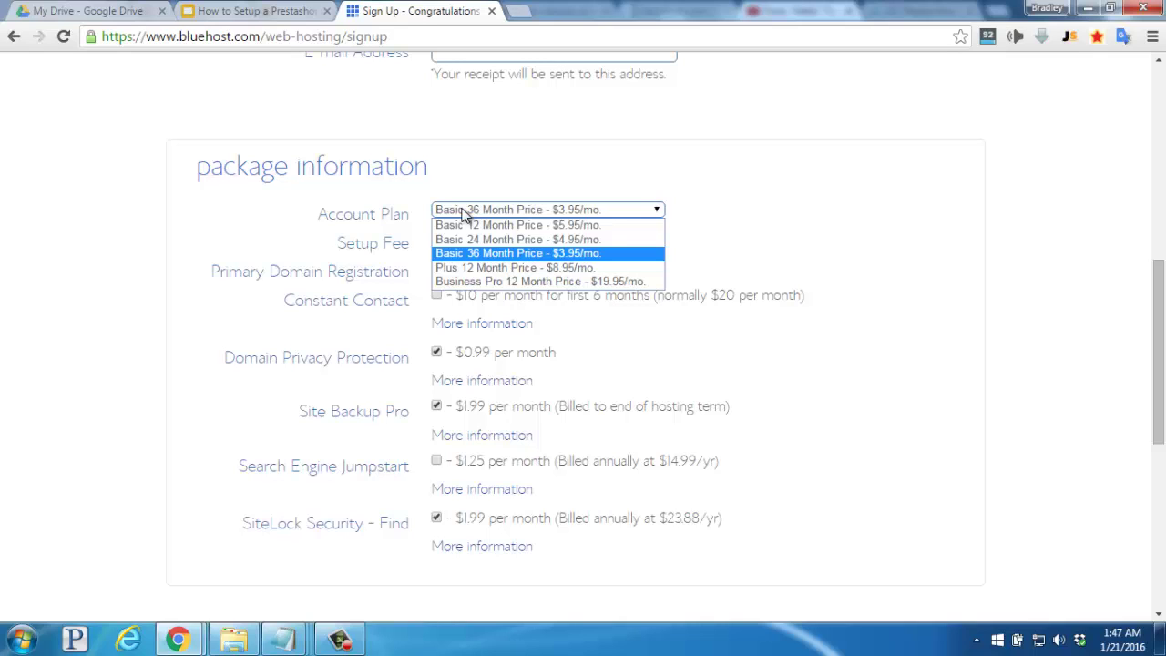
left_click(609, 360)
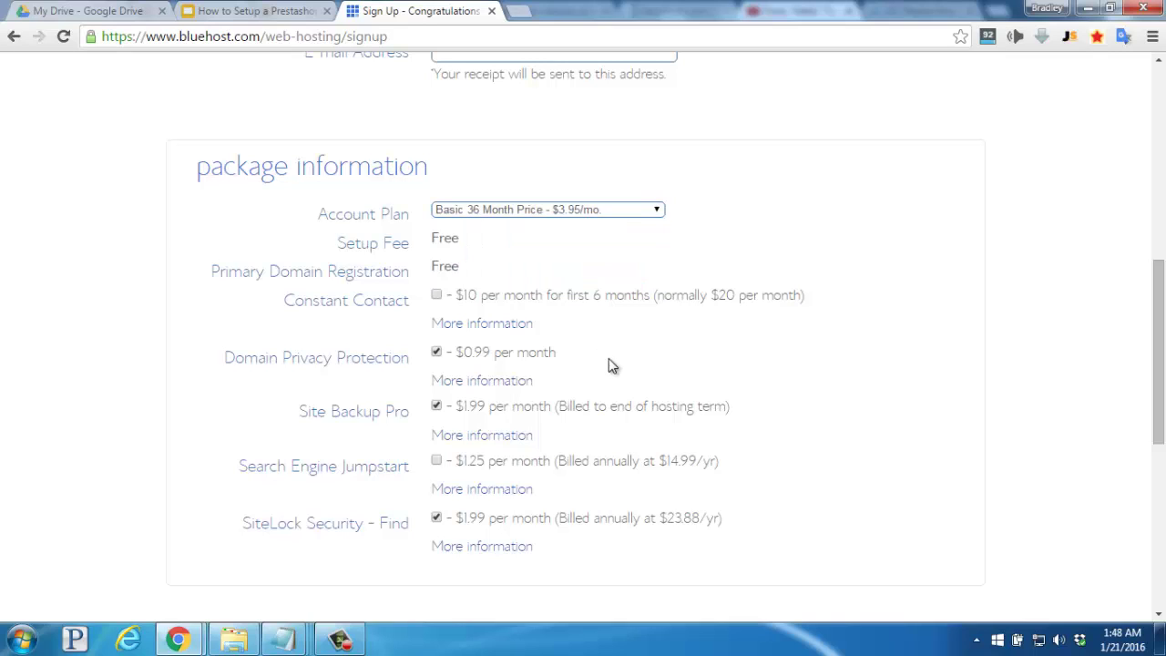
left_click(480, 382)
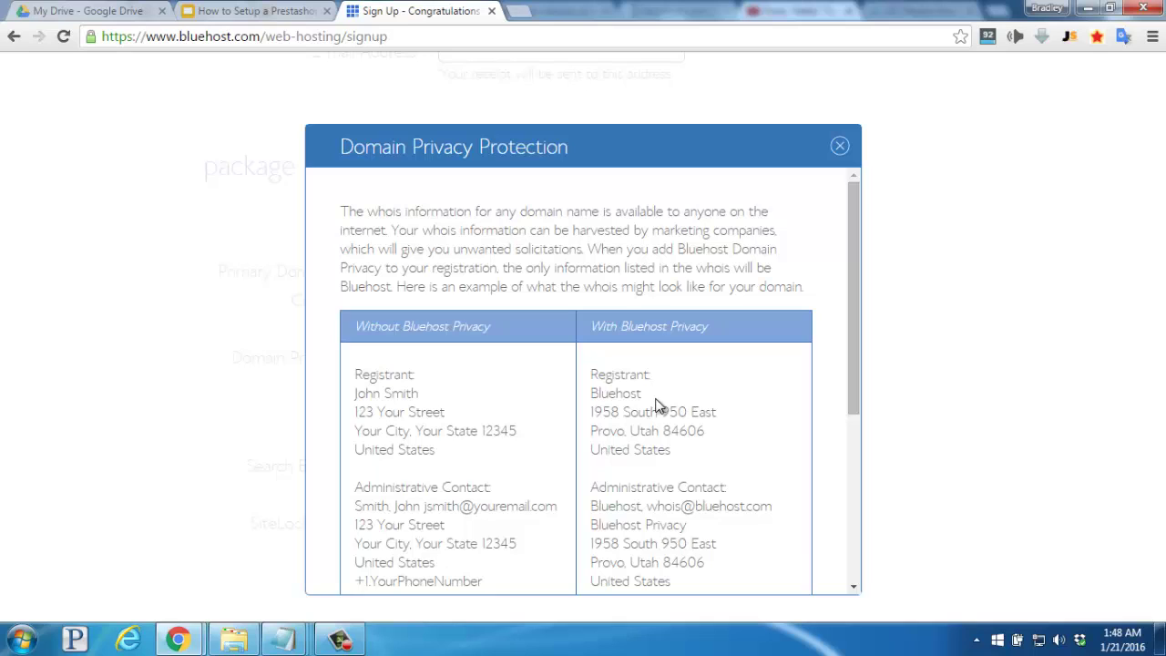
left_click(838, 146)
Untick the Site Backup Pro and SiteLock Security add-ons.
scroll(842, 152, "down", 1)
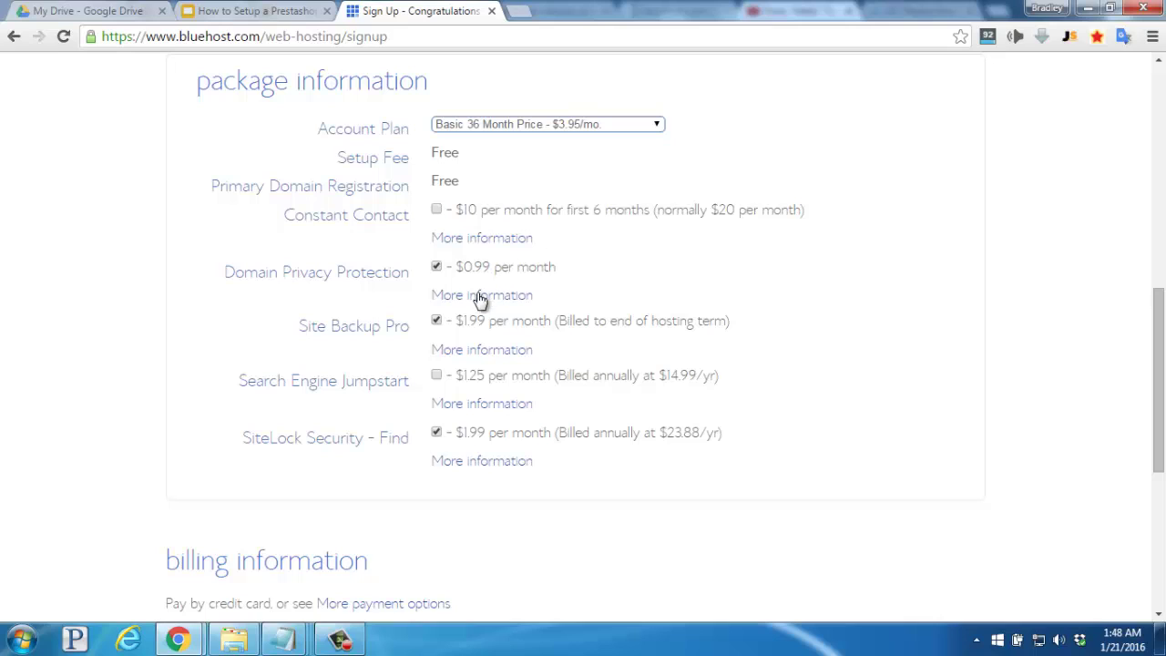
left_click(437, 323)
left_click(435, 434)
Scroll down to billing information and accept the Bluehost terms of service.
scroll(369, 439, "down", 3)
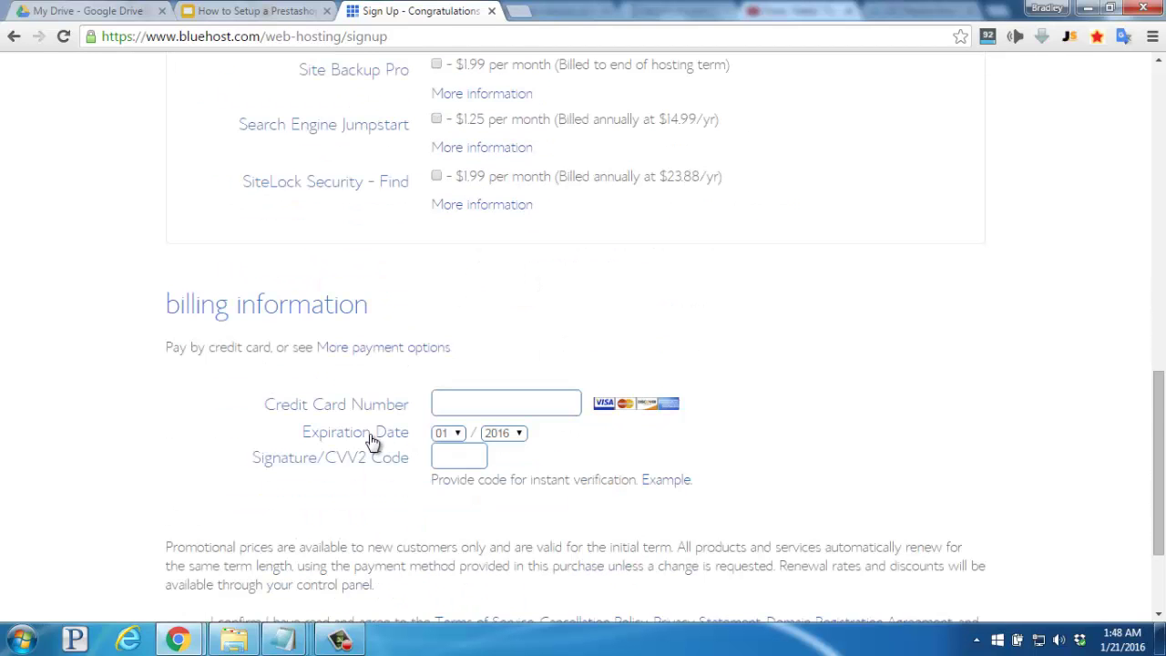
scroll(370, 440, "down", 2)
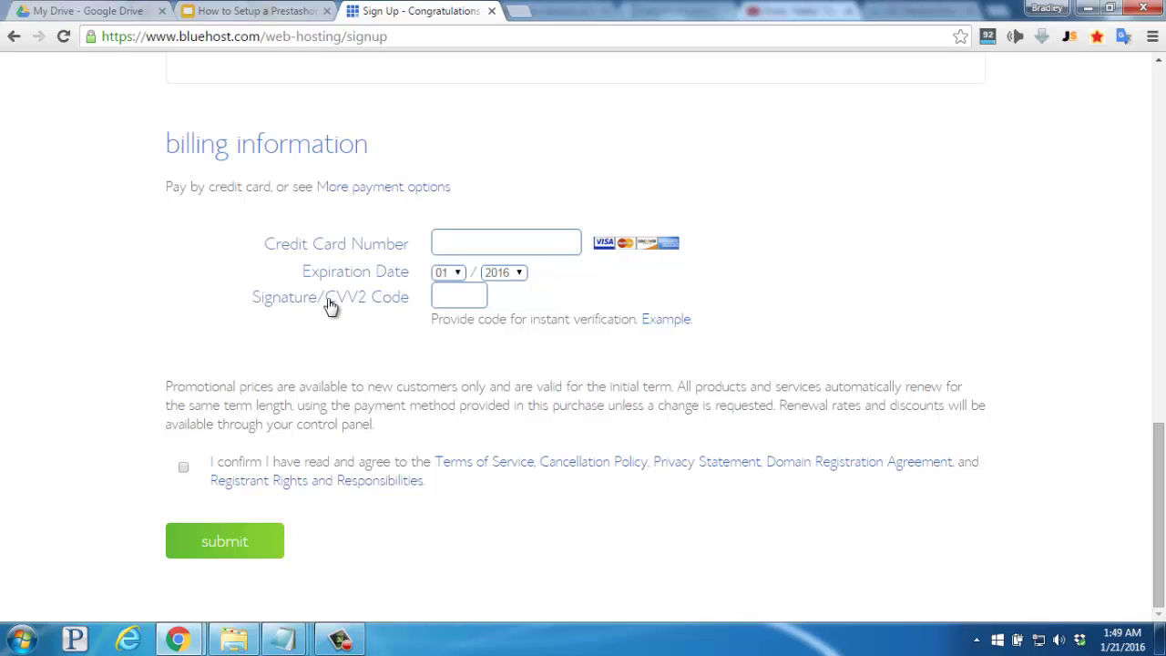
left_click(184, 470)
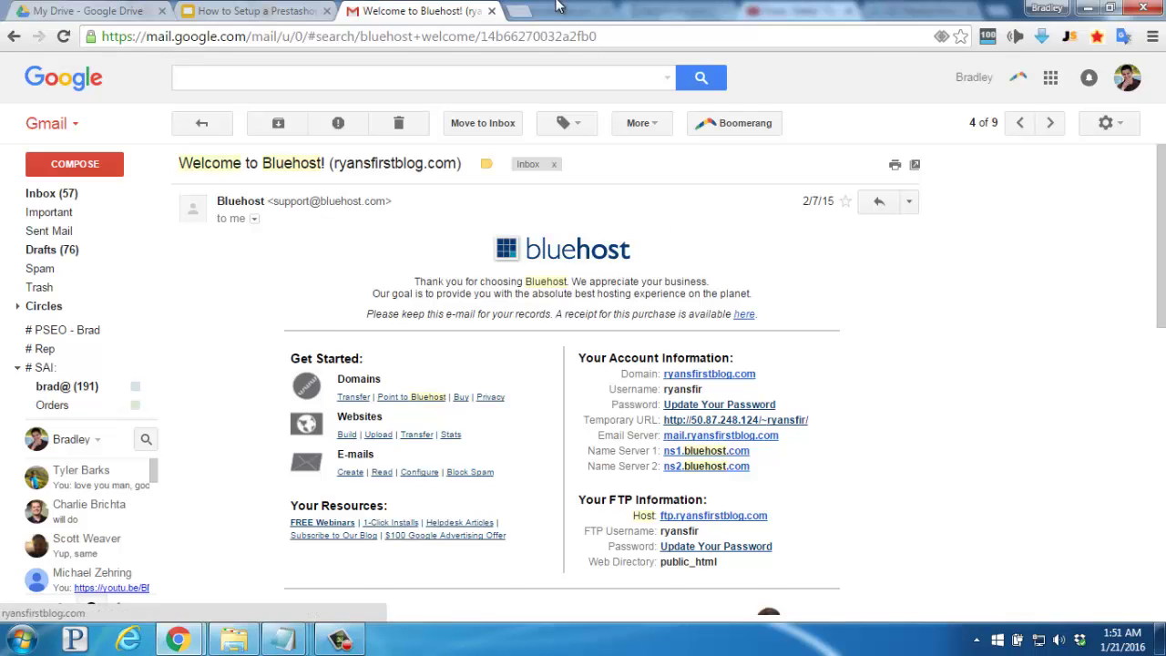
Follow the welcome email's Update Your Password link to reach the Bluehost cPanel.
left_click(708, 410)
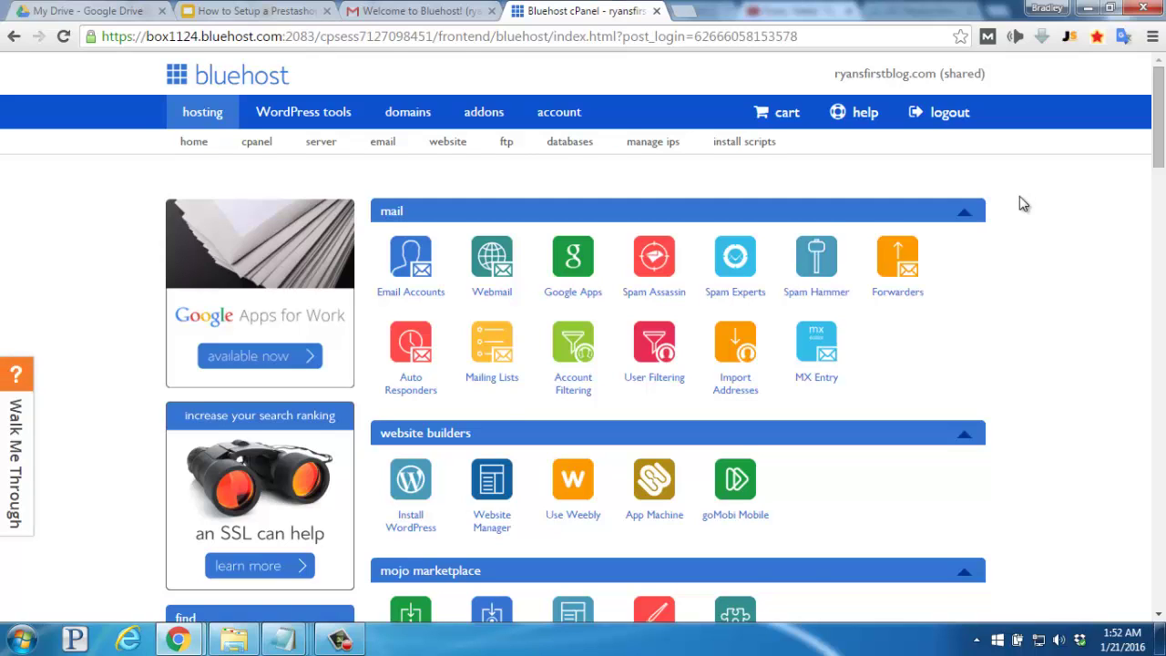
Scroll down to the MOJO Marketplace eCommerce apps, including PrestaShop 1.6.1.4.
scroll(1023, 204, "down", 3)
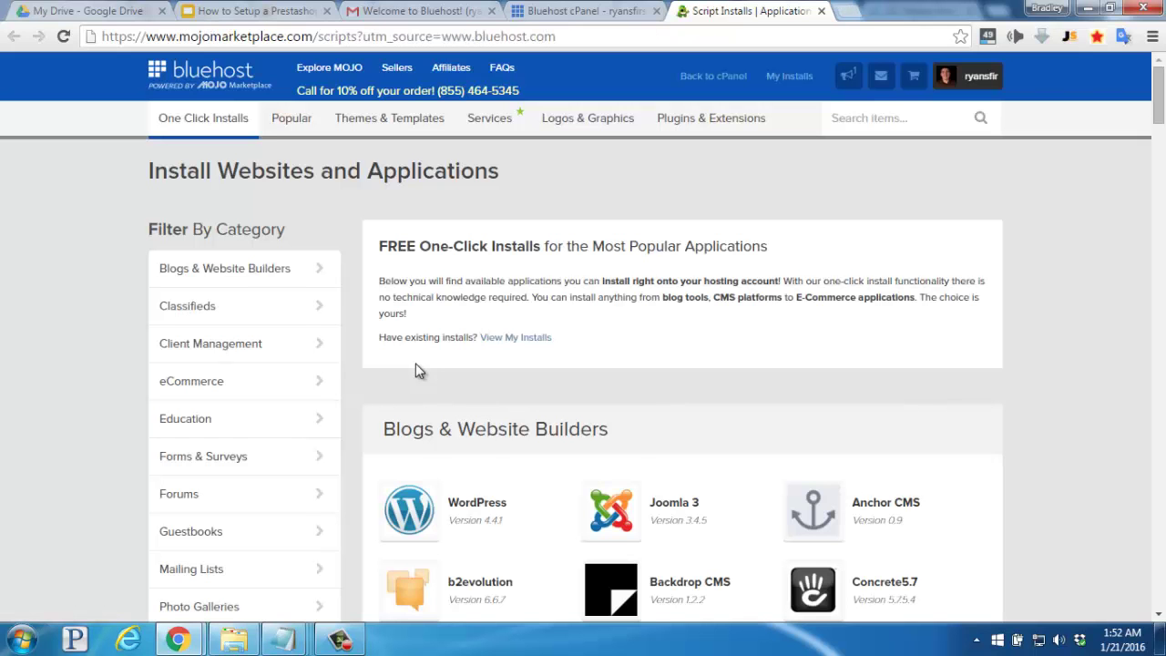
scroll(415, 363, "down", 6)
scroll(415, 370, "down", 7)
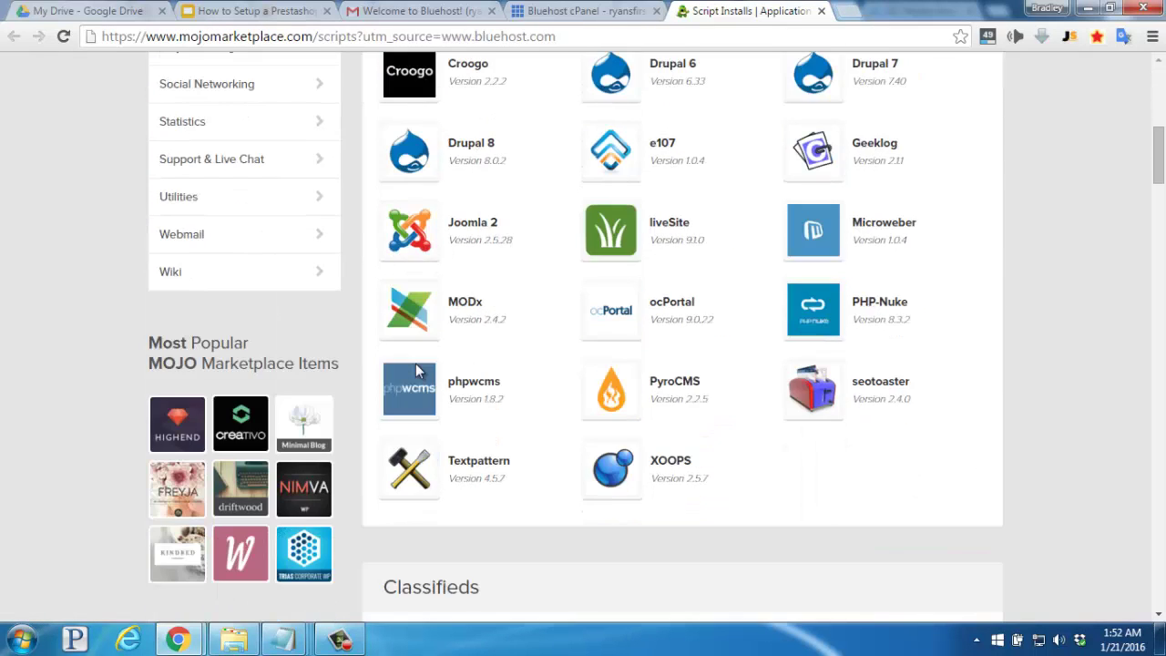
scroll(416, 363, "down", 3)
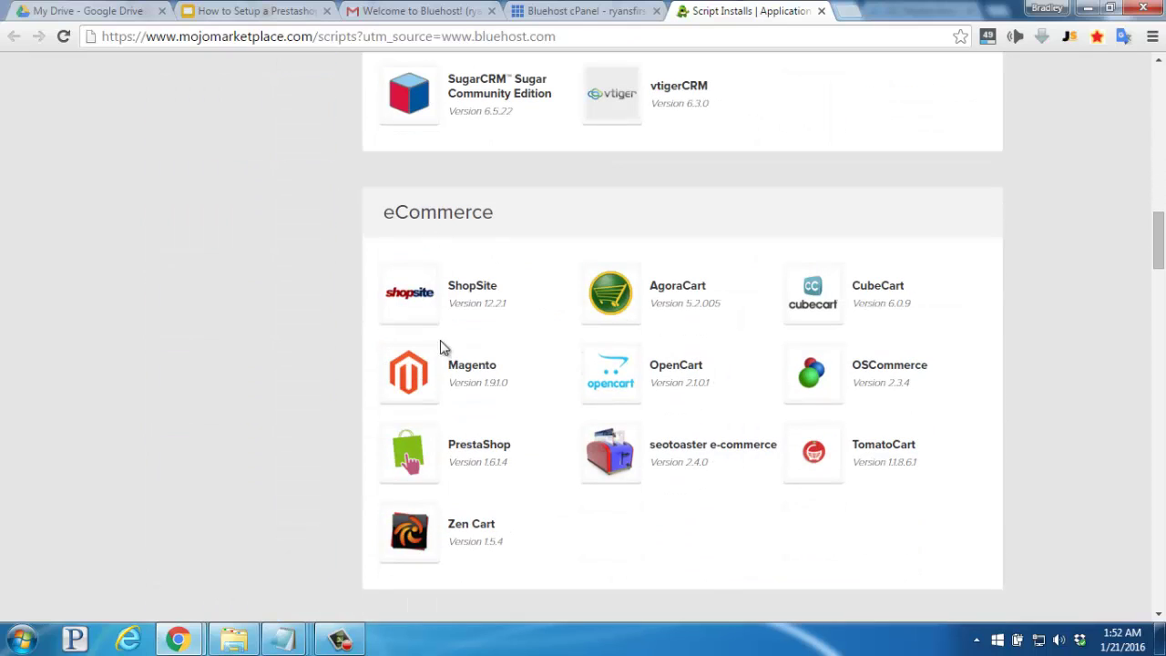
Choose PrestaShop, start a brand new install, and check the account's domain.
left_click(419, 453)
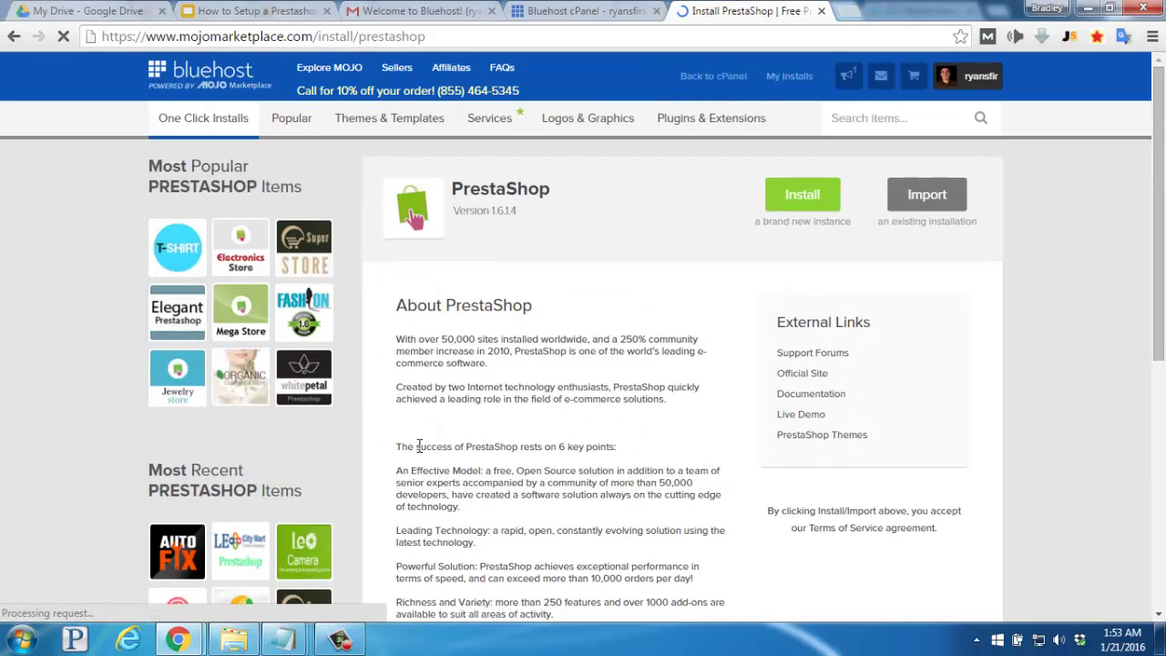
left_click(801, 196)
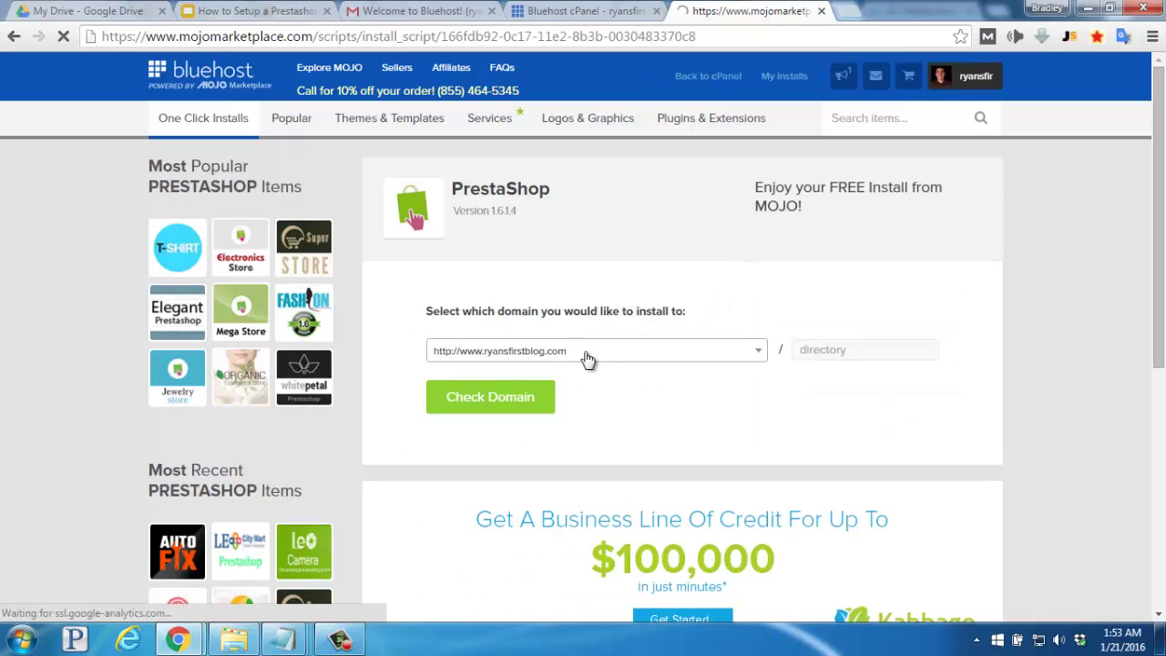
left_click(495, 397)
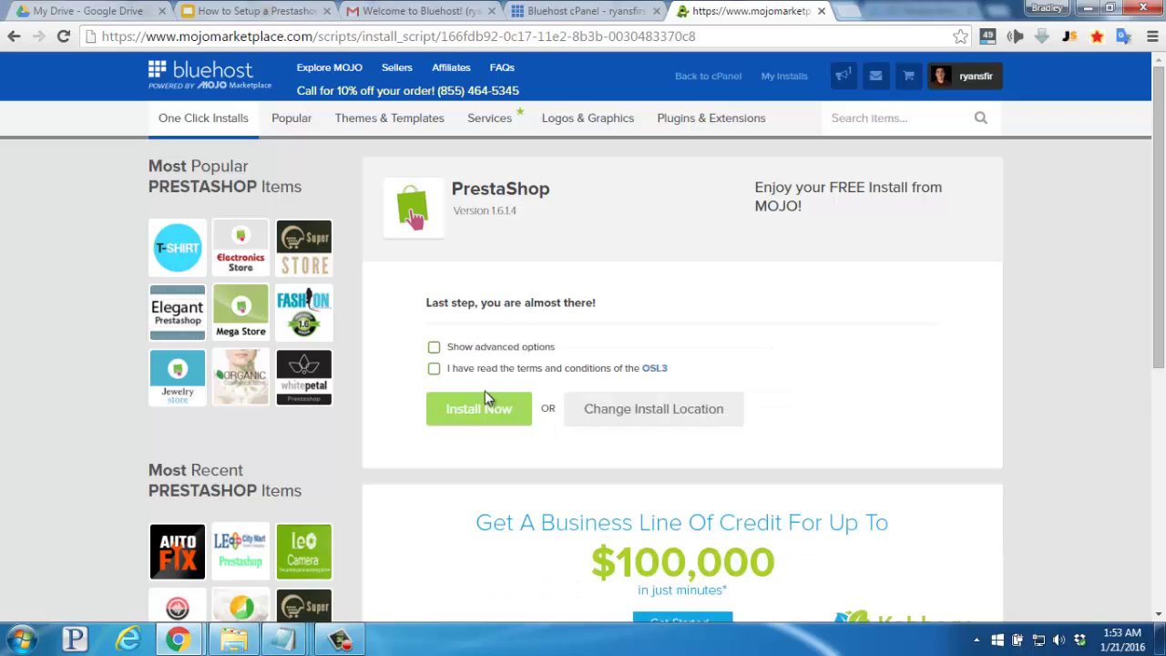
Show advanced options and replace the placeholder shop name with 'Bracelets by Beth'.
left_click(433, 348)
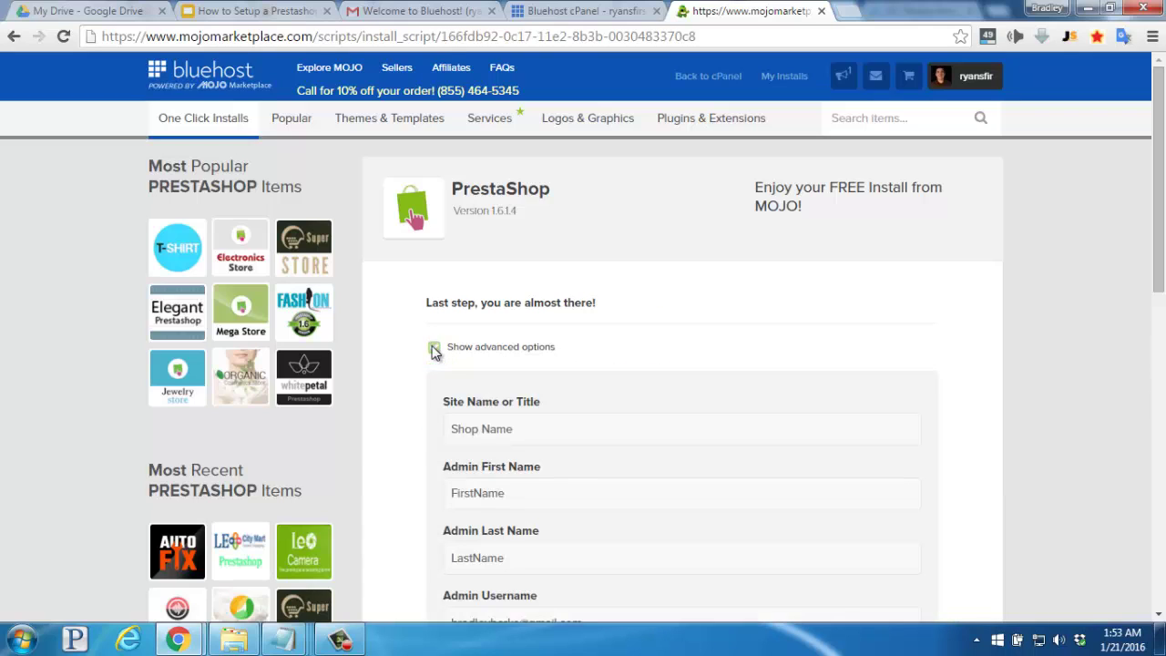
left_click_drag(515, 429, 446, 434)
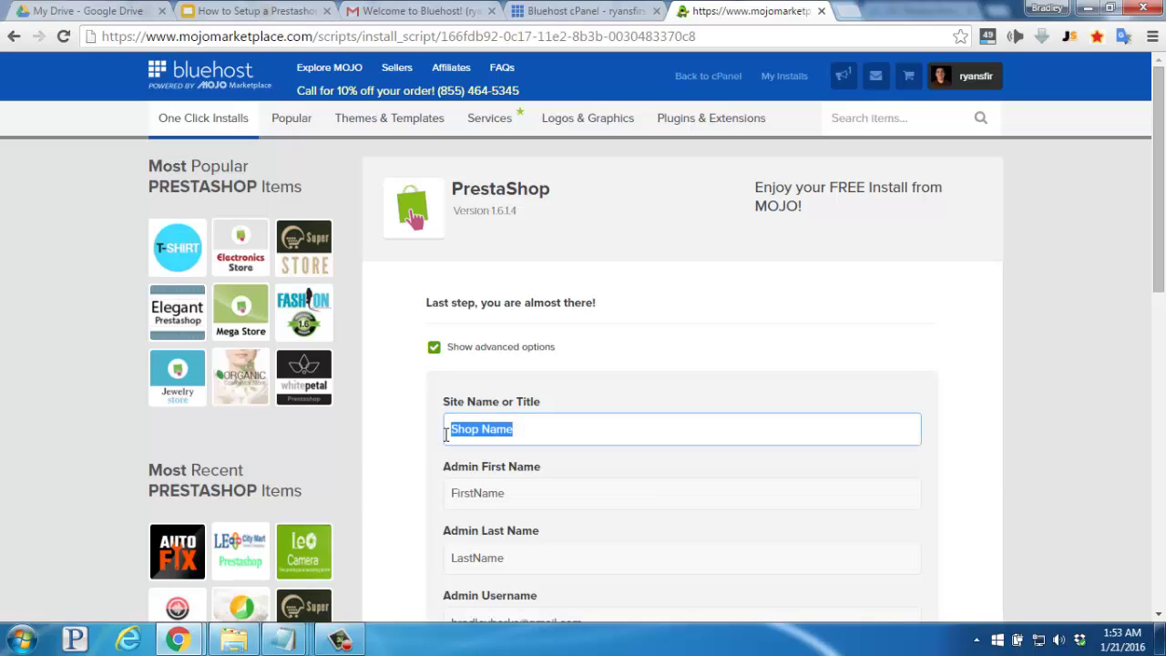
key("BackSpace")
type("Bra")
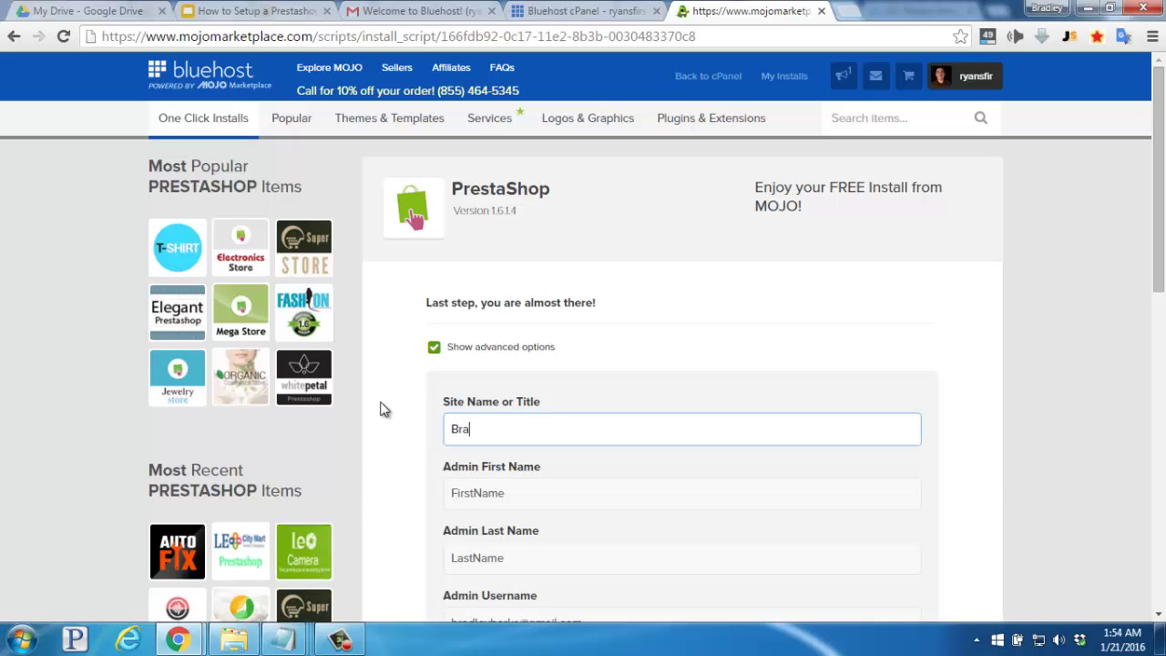
type("celets by Beth")
left_click(382, 410)
scroll(381, 410, "down", 2)
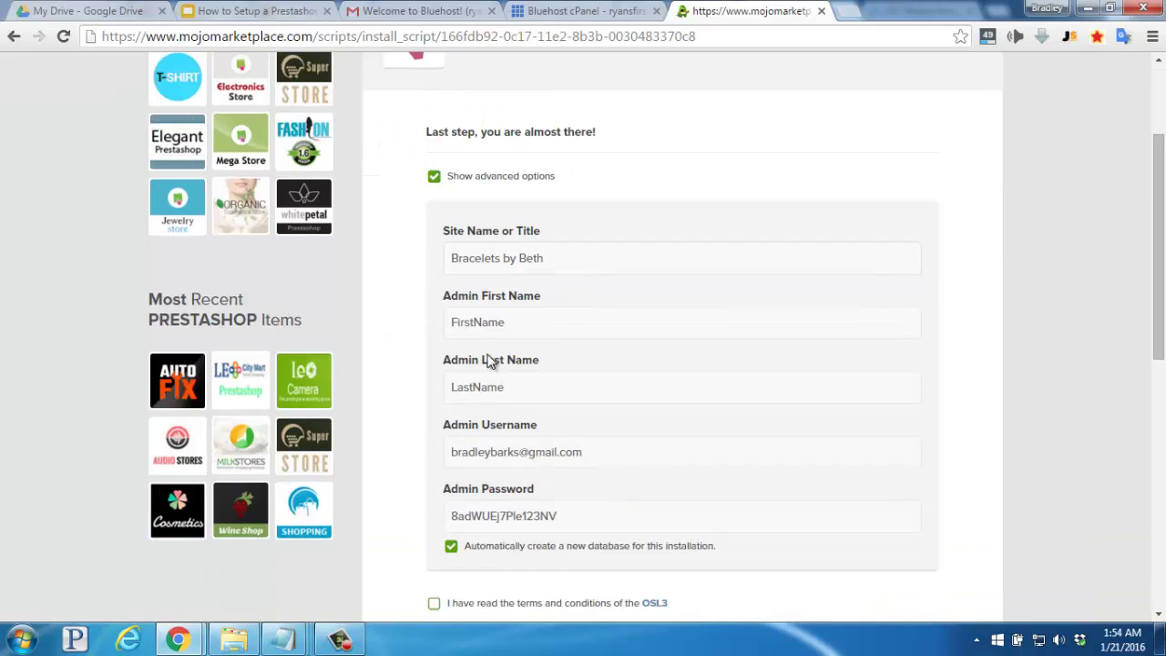
Enter the admin's first name and last name.
key("Tab")
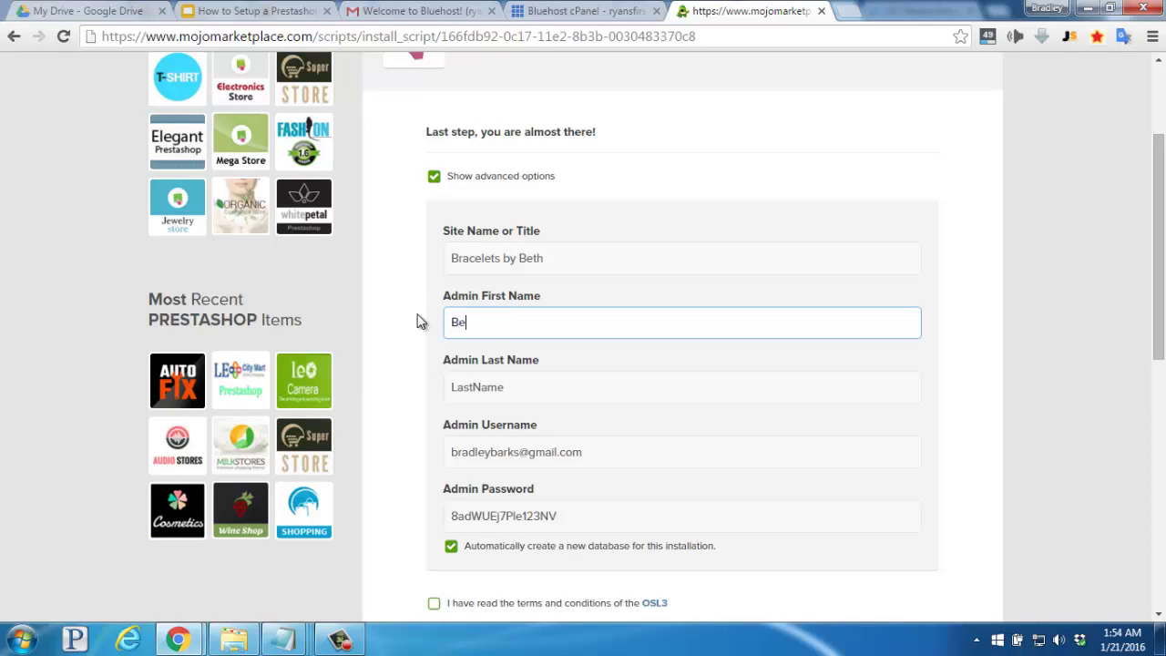
key("Tab")
left_click(412, 367)
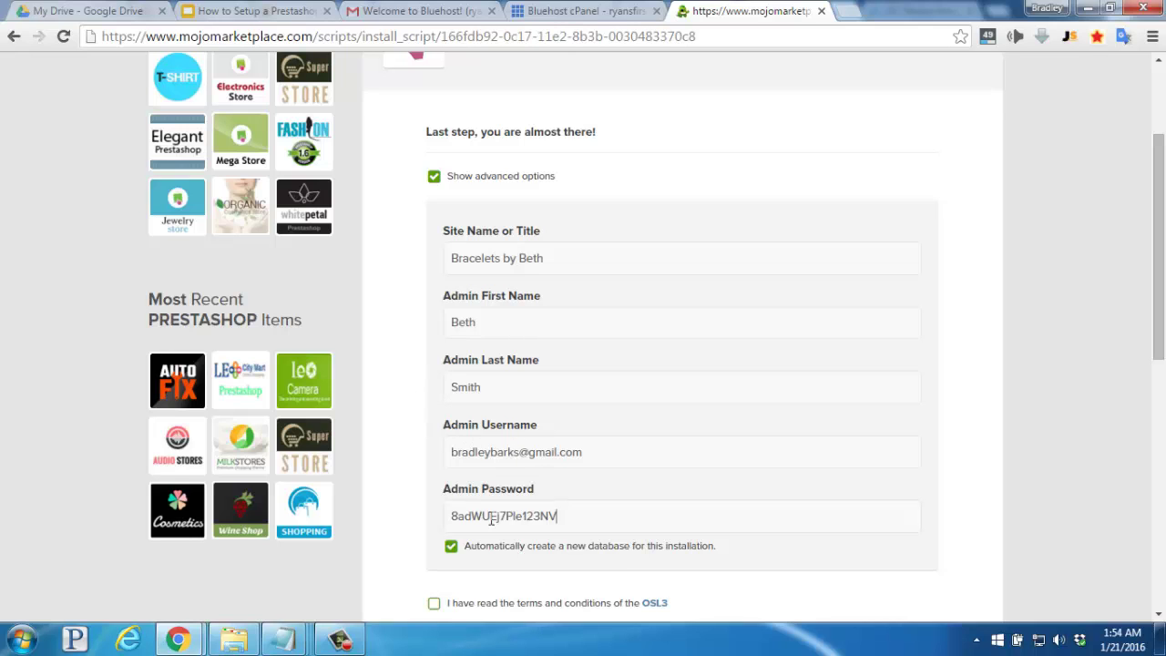
Select the generated admin password and accept the terms and conditions.
left_click_drag(558, 515, 448, 516)
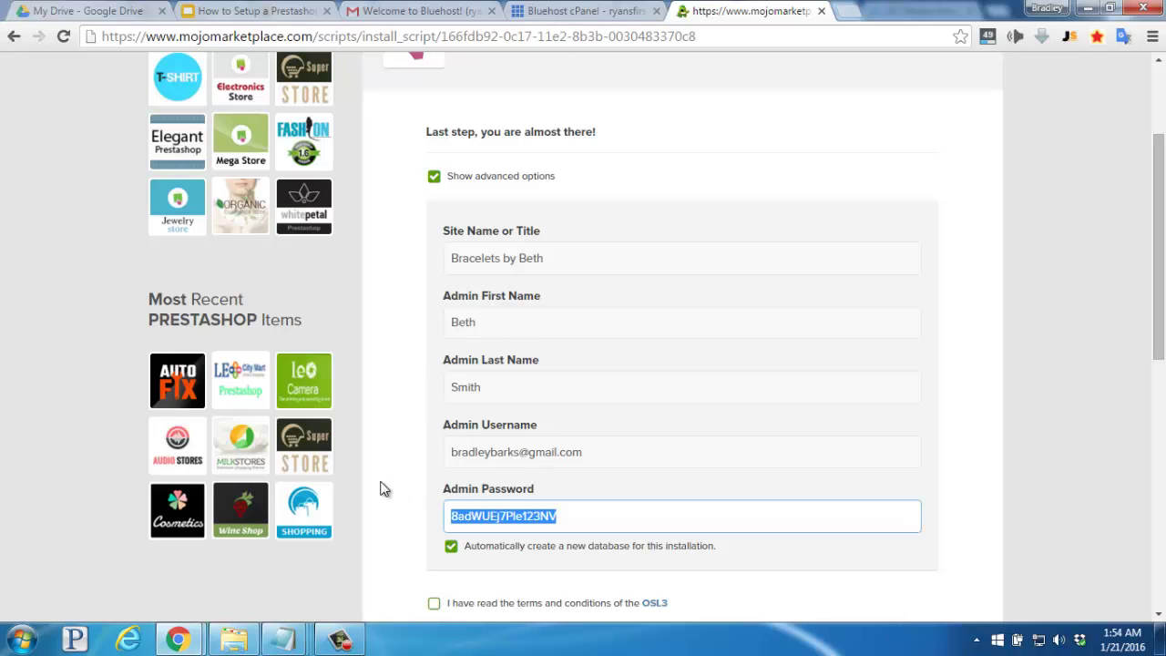
scroll(384, 489, "down", 2)
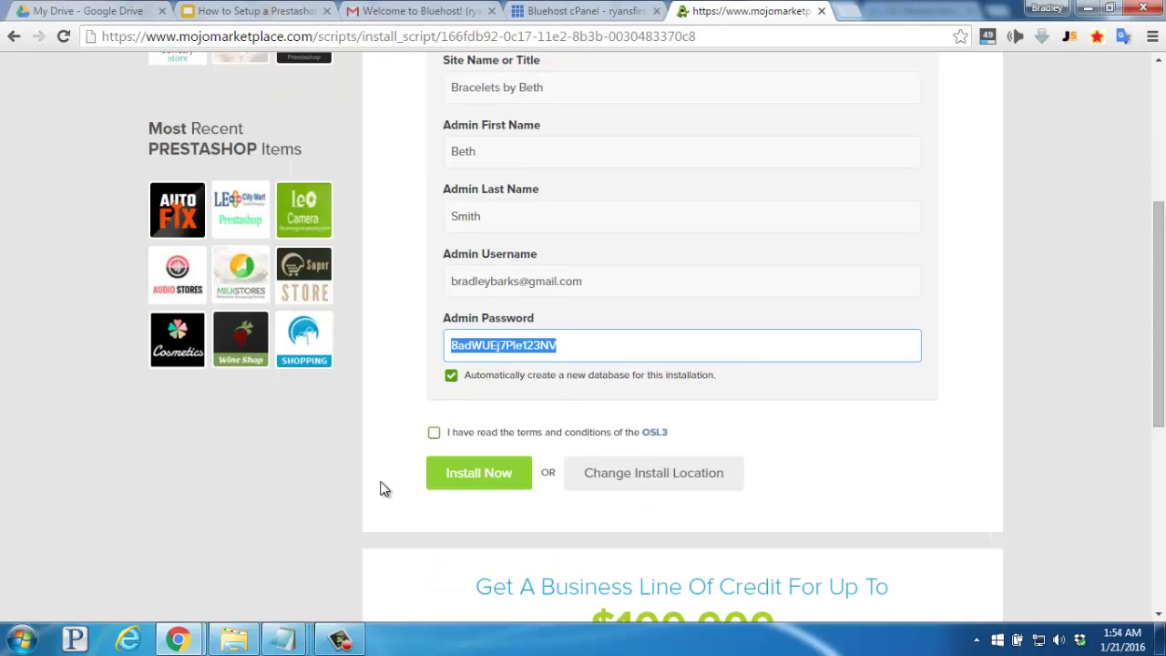
scroll(434, 434, "up", 1)
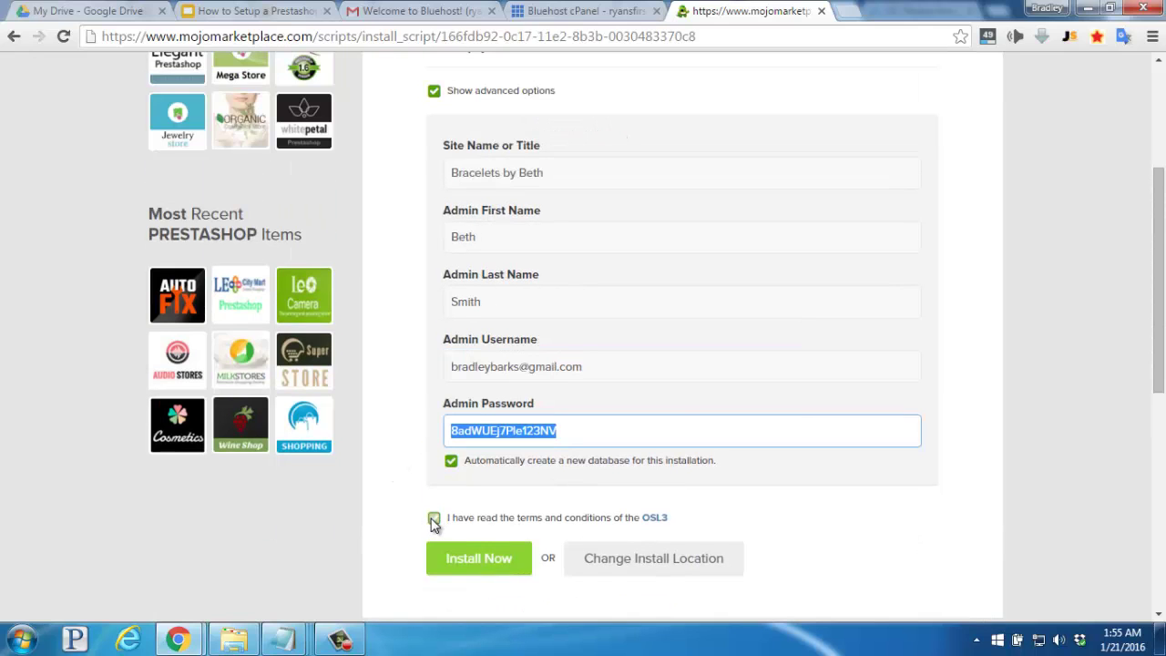
left_click(434, 520)
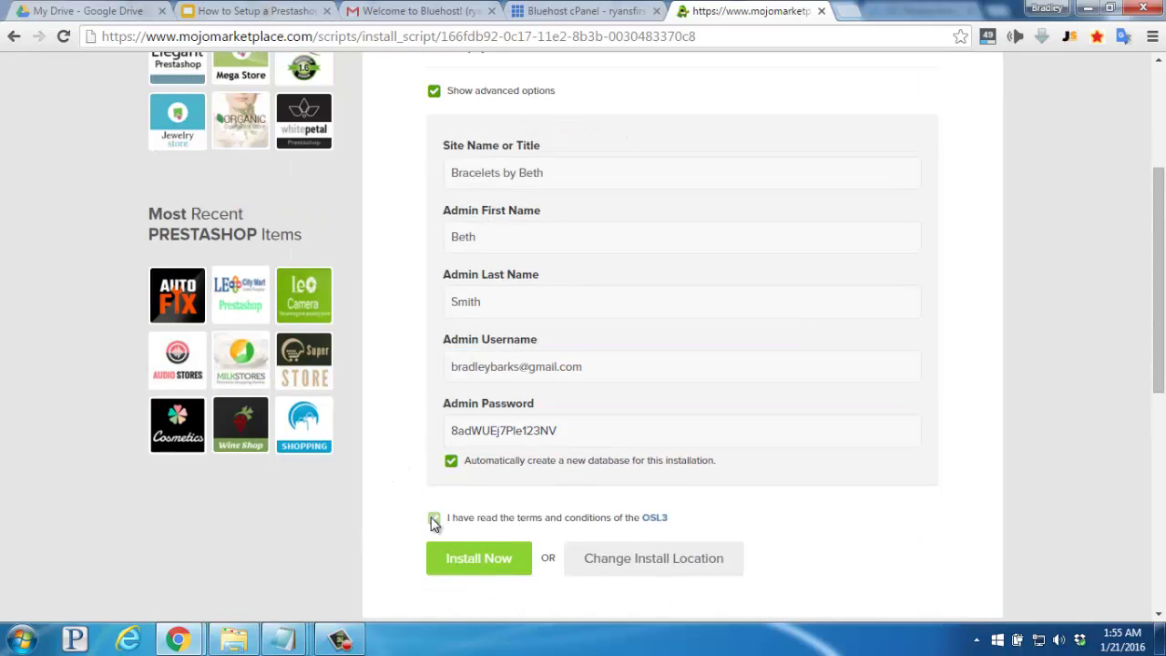
Install the PrestaShop store and wait for 'Your install is complete!'.
left_click(472, 572)
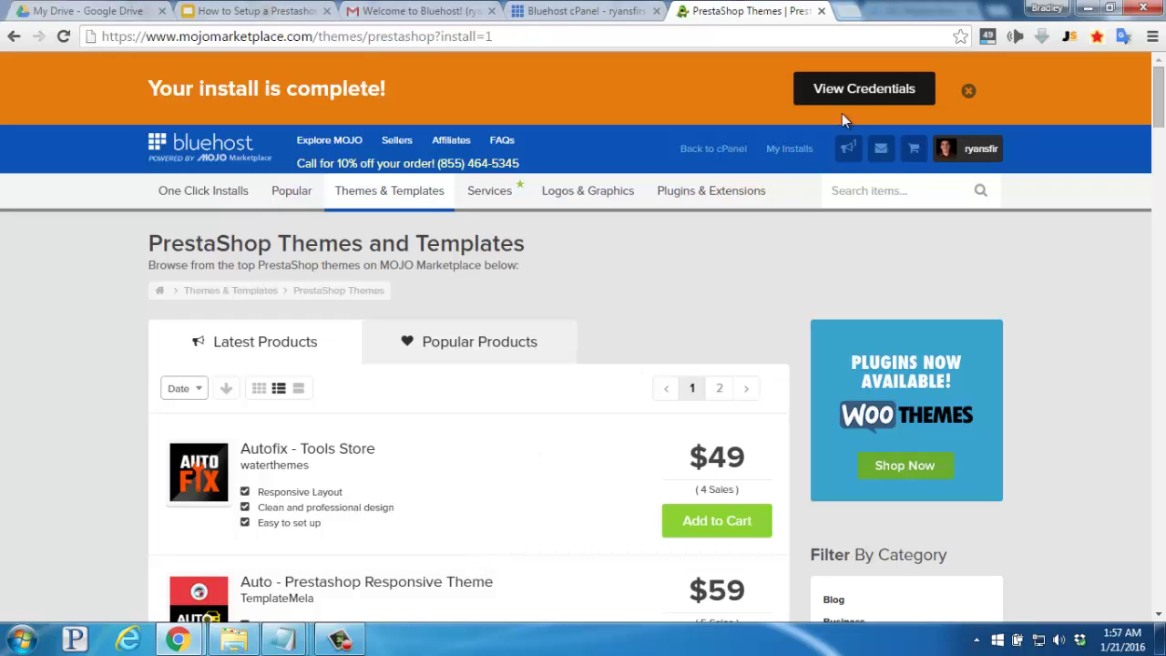
View the install credentials, then find the PrestaShop 1.6.1.4 entry under My Installs.
left_click(866, 100)
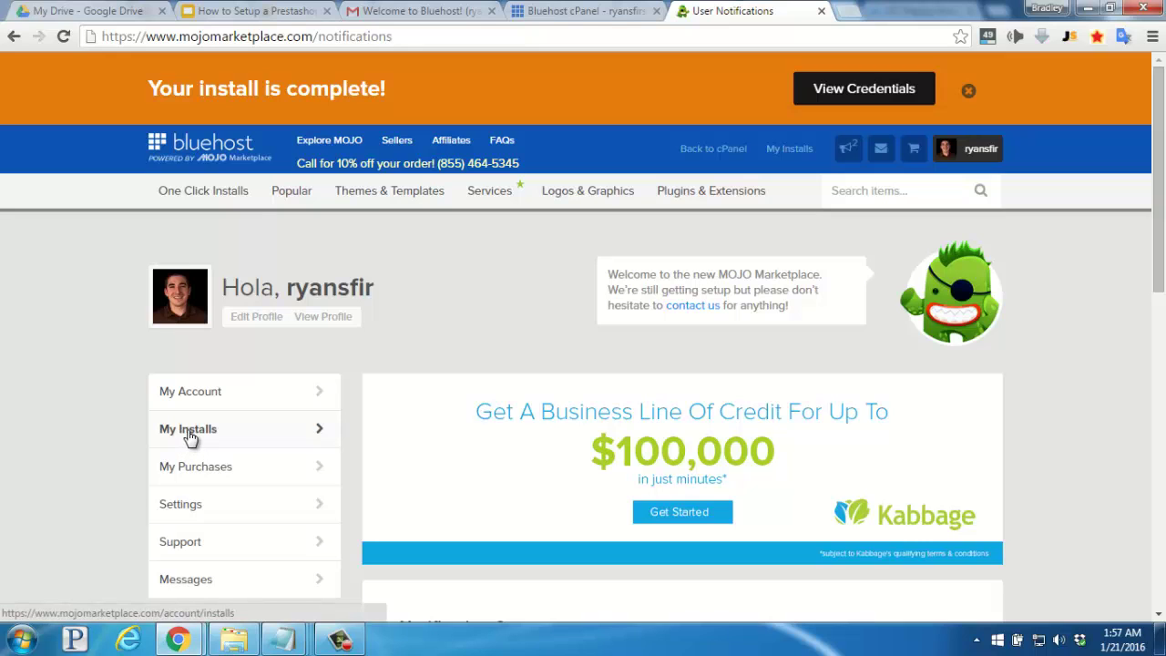
left_click(189, 437)
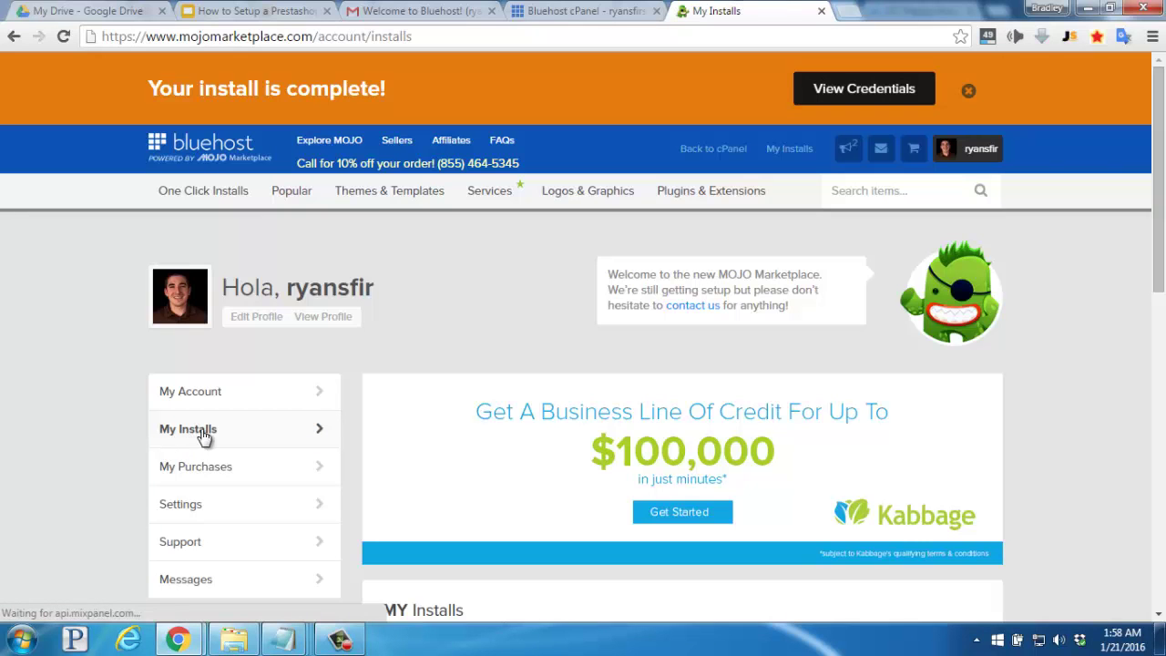
scroll(340, 447, "down", 2)
scroll(341, 447, "down", 2)
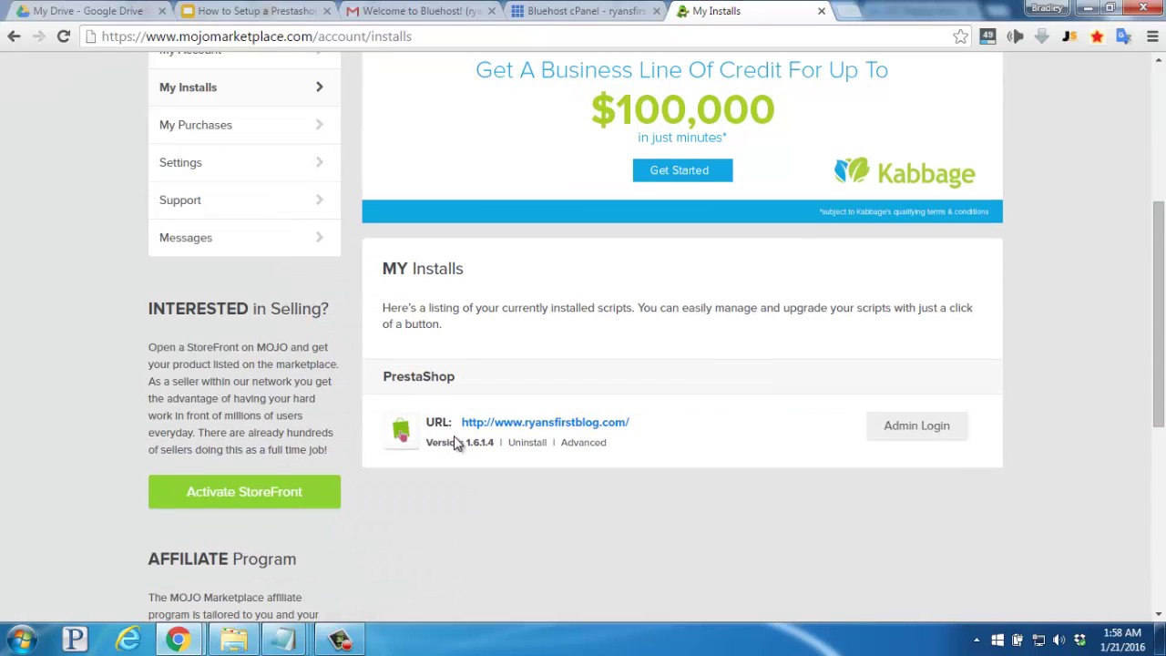
Log in to the PrestaShop admin with the admin e-mail address and the pasted password.
left_click(899, 430)
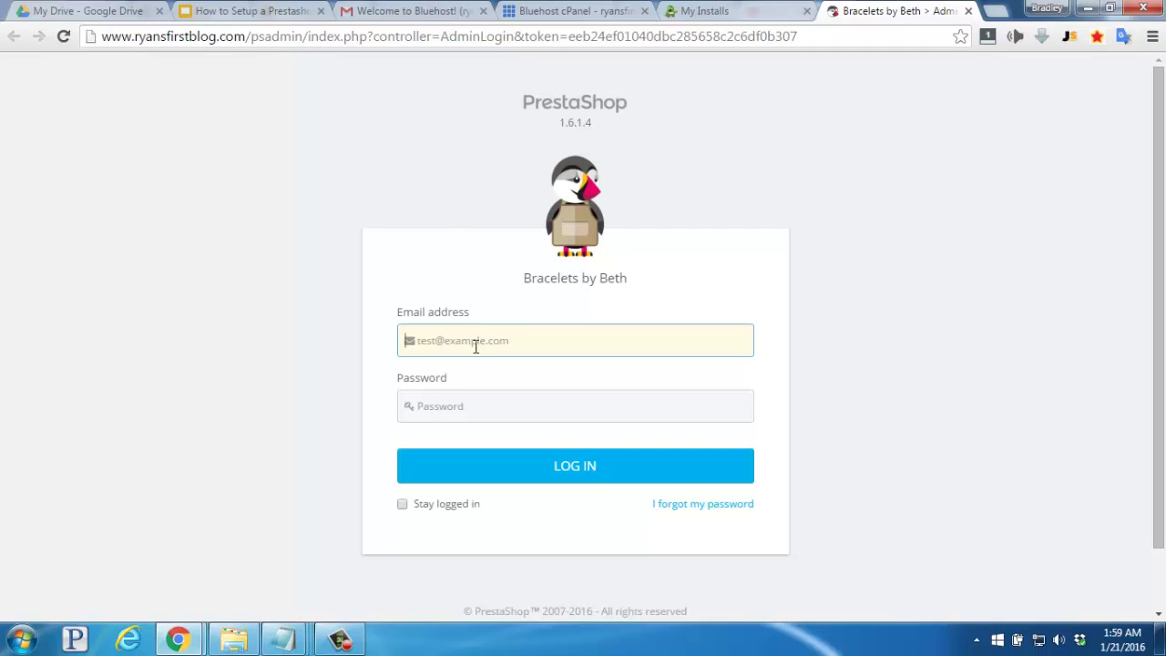
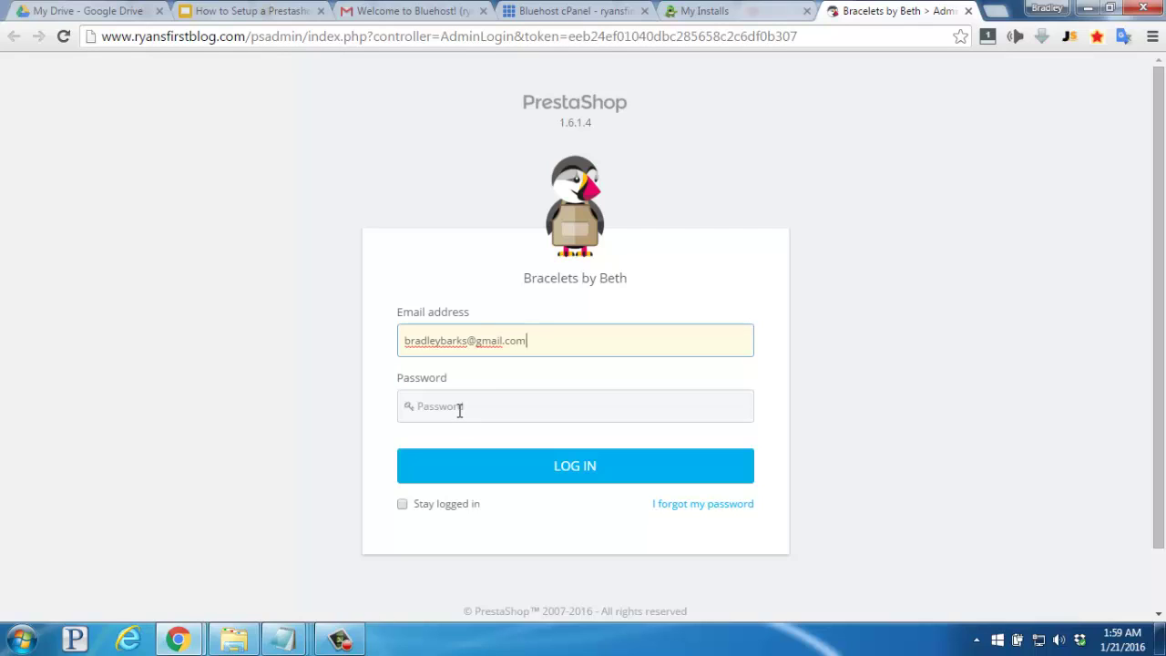
left_click(460, 410)
key("ctrl+v")
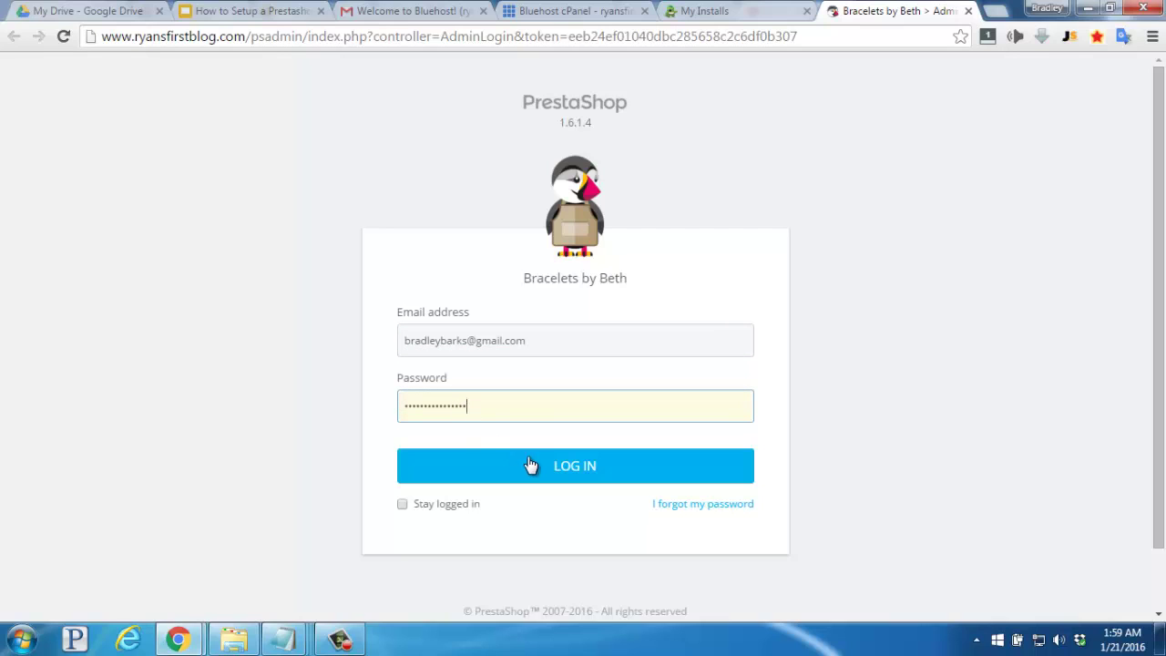
left_click(575, 467)
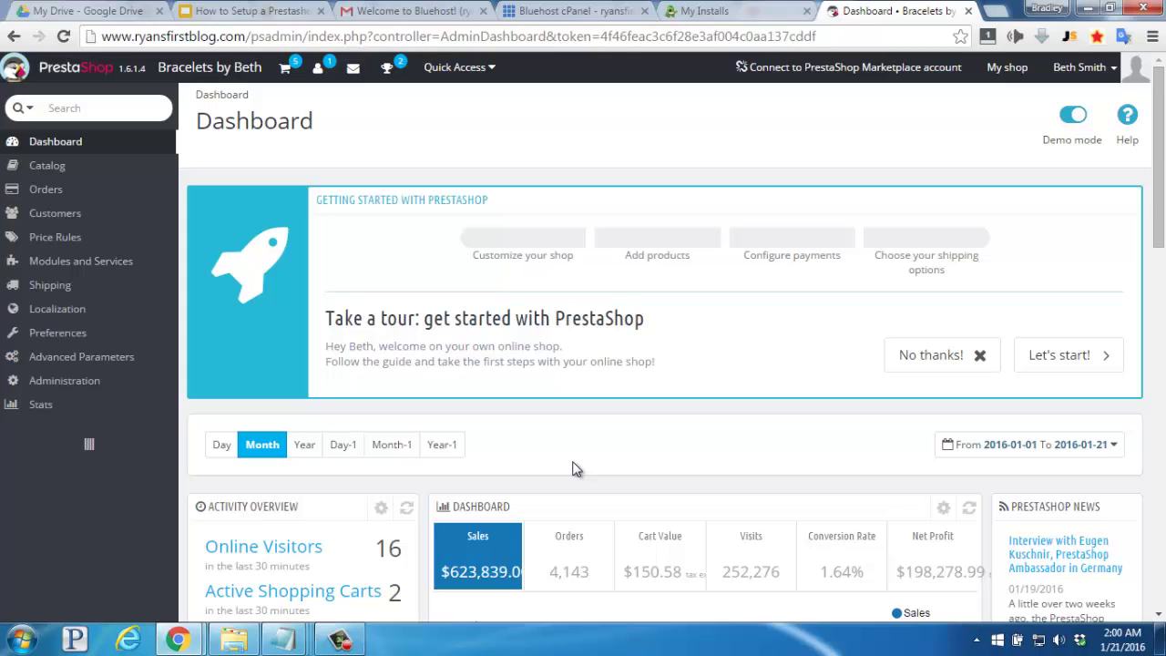
Scroll down the dashboard to review the demo sales figures and chart.
scroll(687, 376, "down", 1)
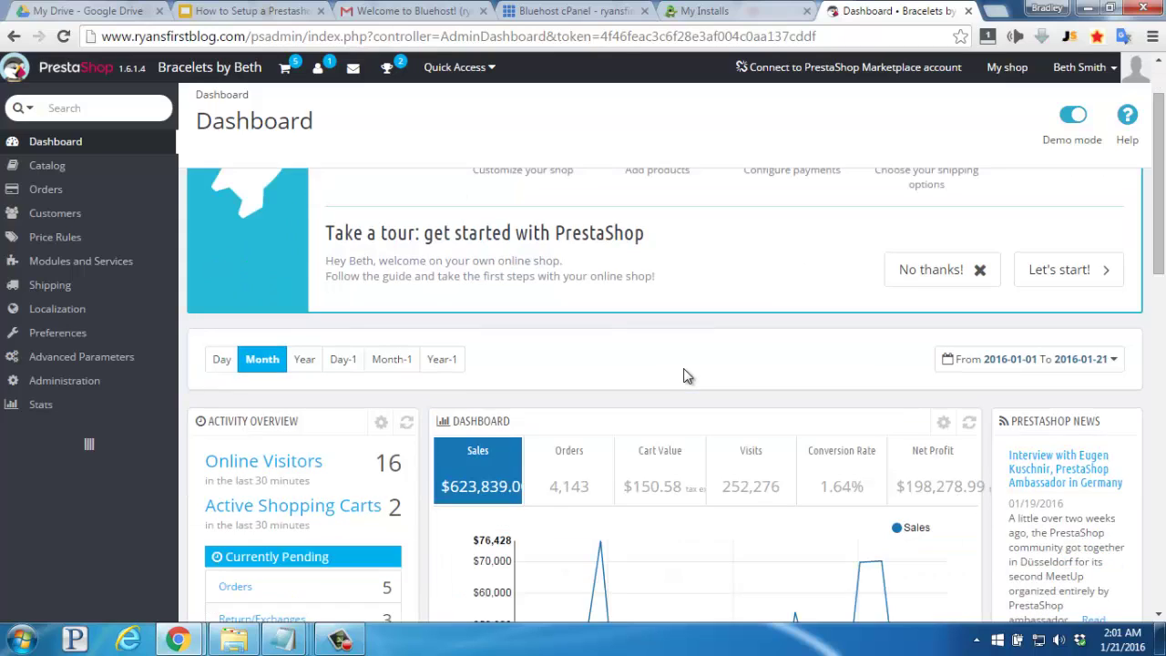
scroll(688, 376, "down", 1)
scroll(687, 376, "down", 1)
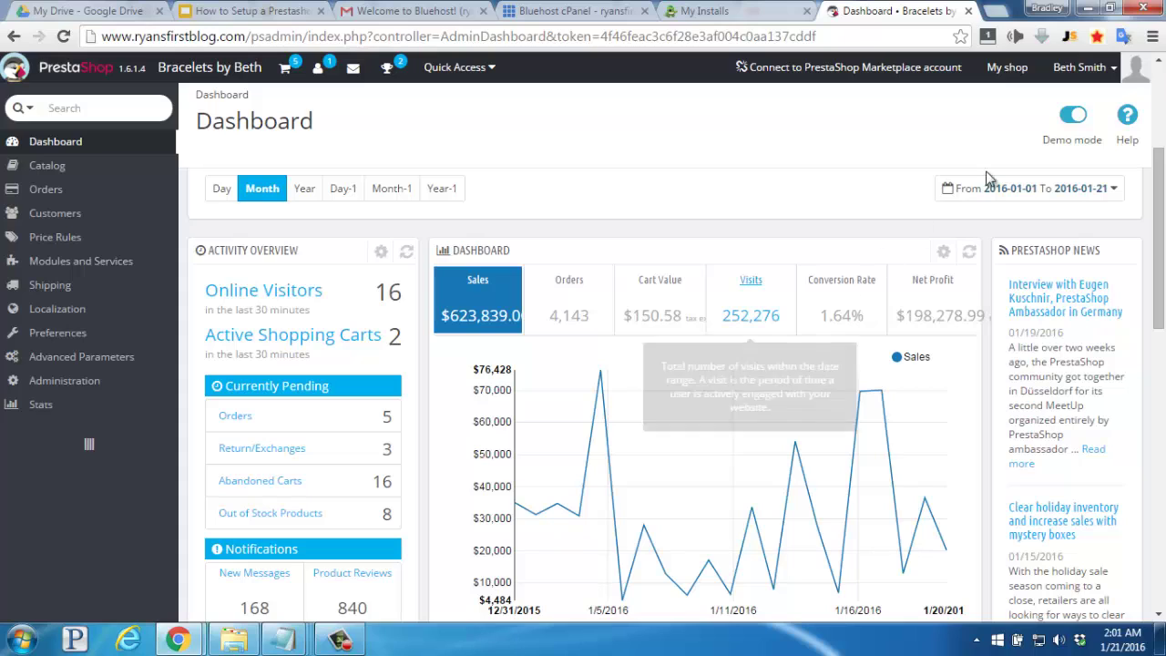
Switch demo mode off and open the Bracelets by Beth storefront in a new tab.
left_click(1071, 117)
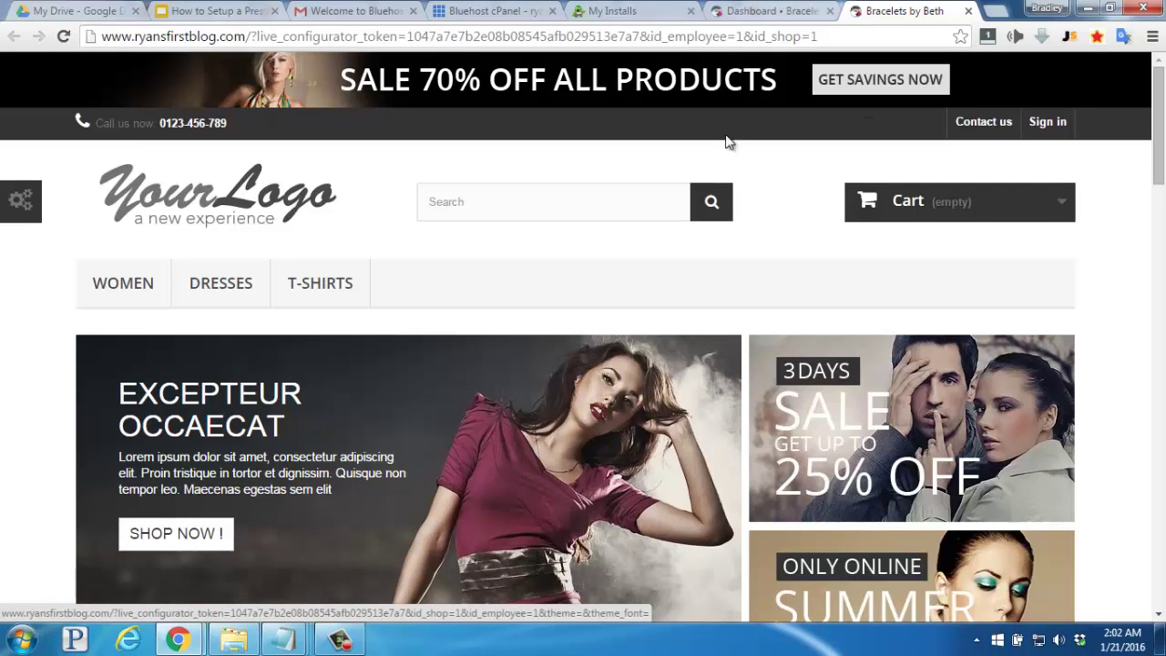
mouse_move(220, 286)
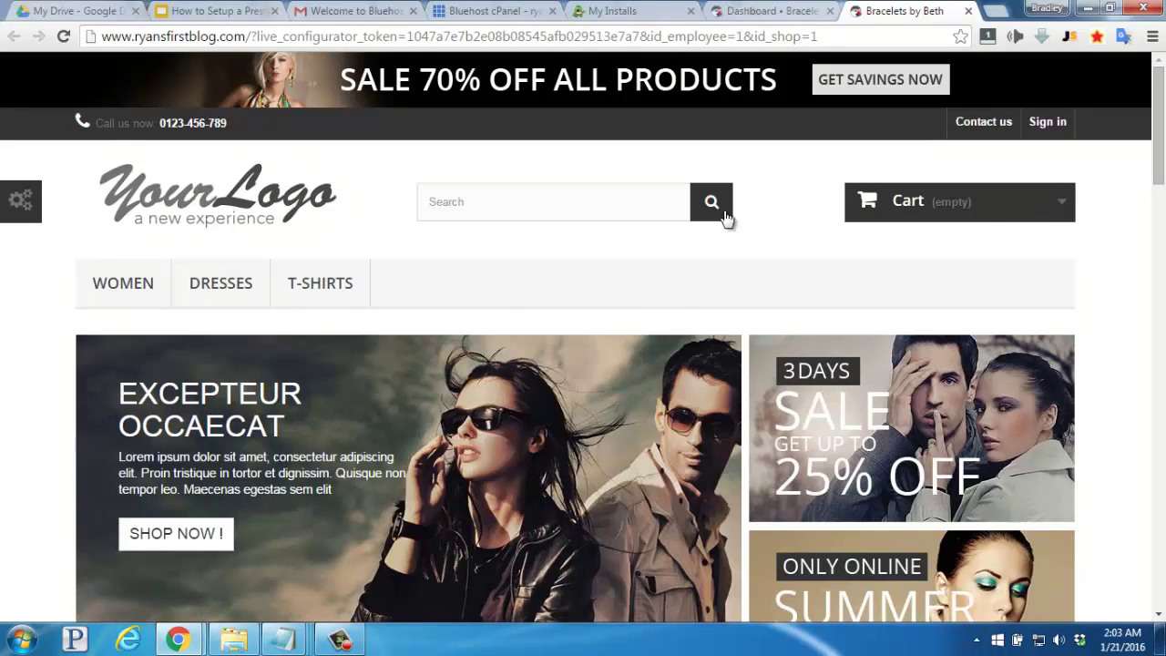
Return to the Dashboard tab and launch the getting-started guide with Let's start!
left_click(766, 11)
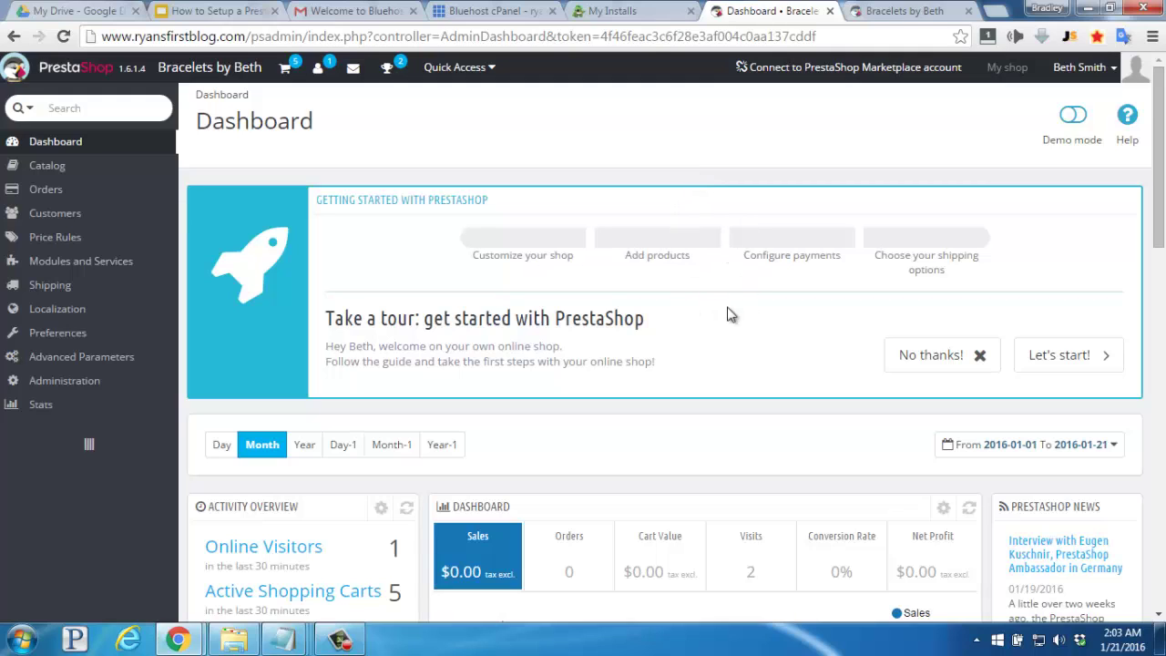
left_click(1069, 361)
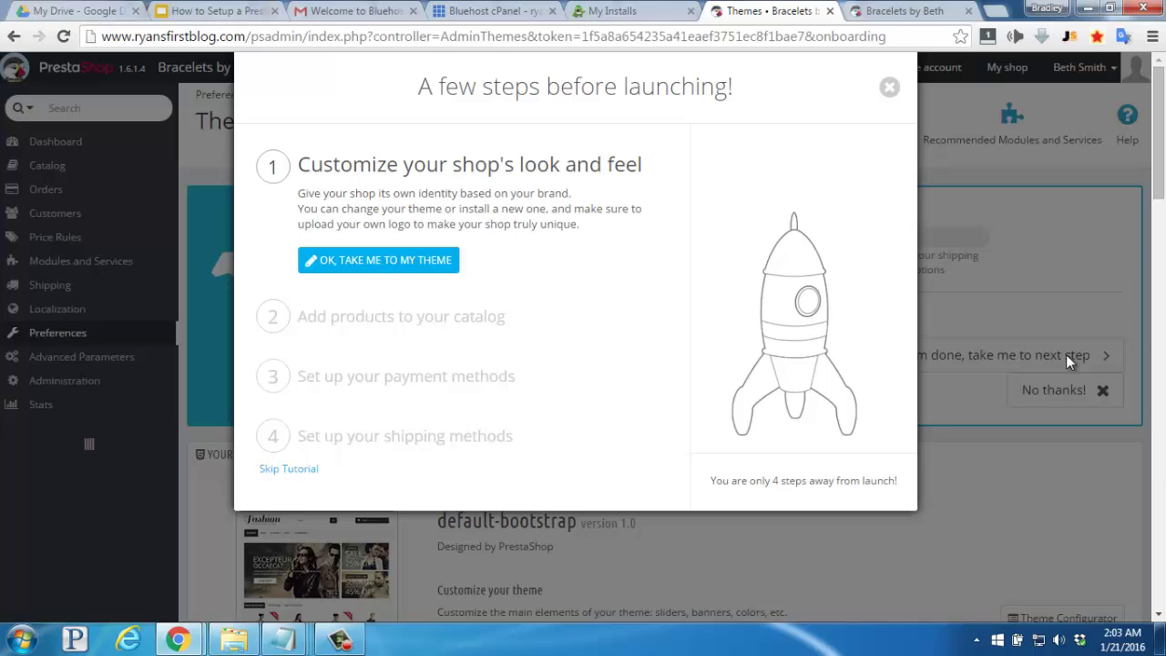
Go to the default-bootstrap theme settings and scroll down to its Logo options.
left_click(371, 261)
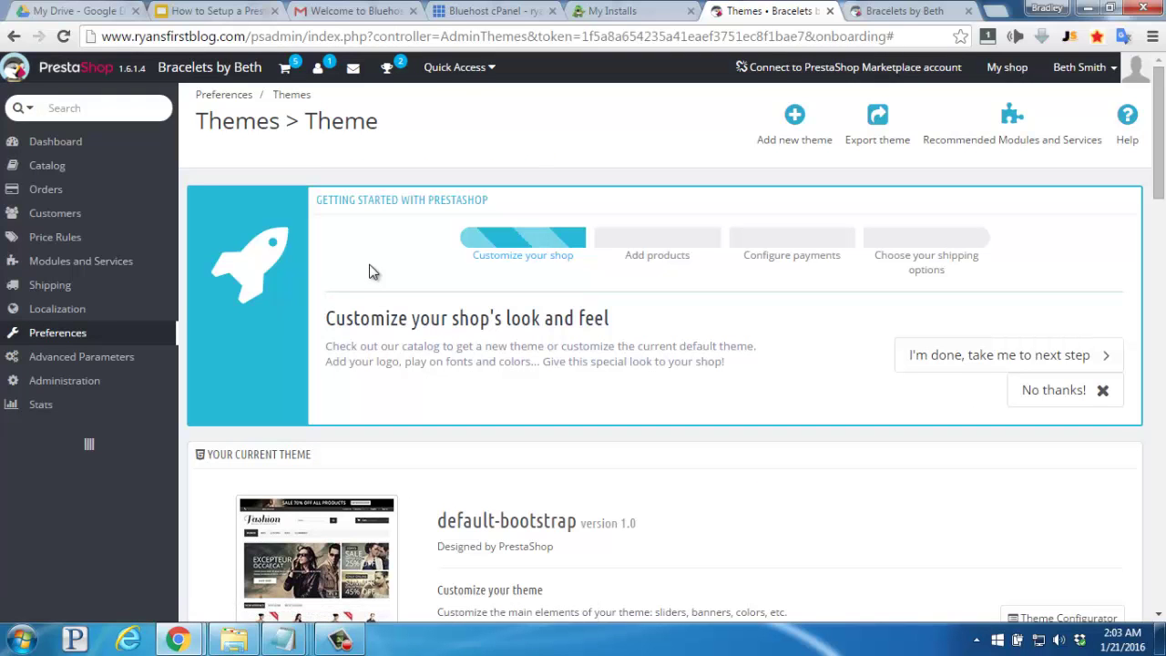
scroll(371, 272, "down", 3)
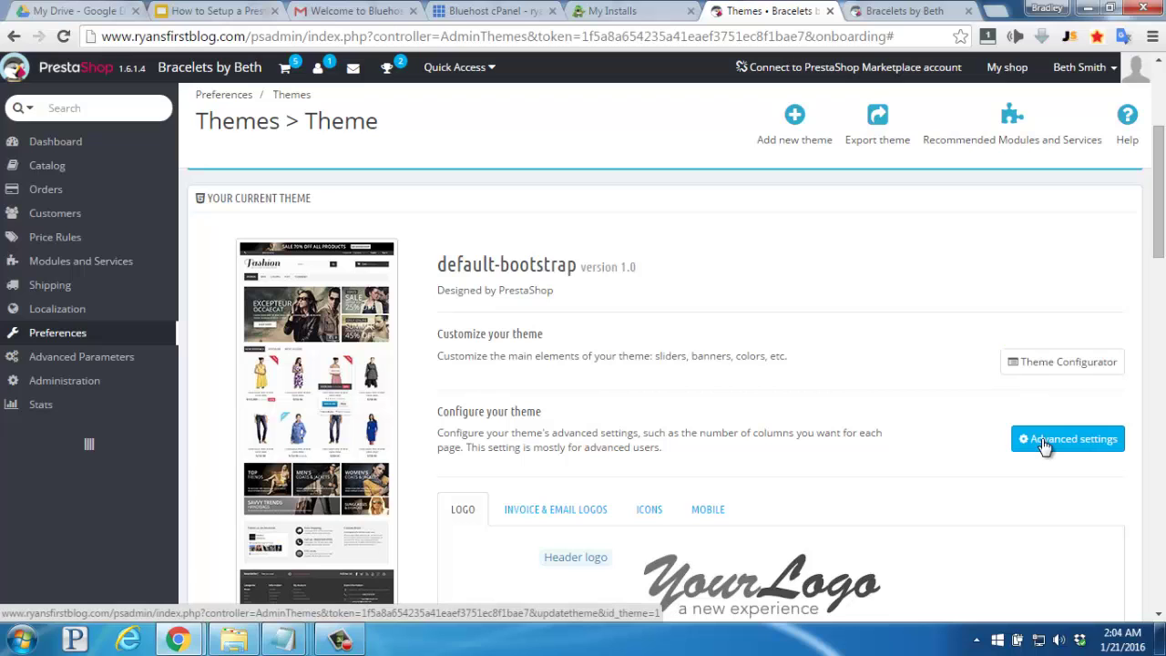
scroll(883, 403, "down", 2)
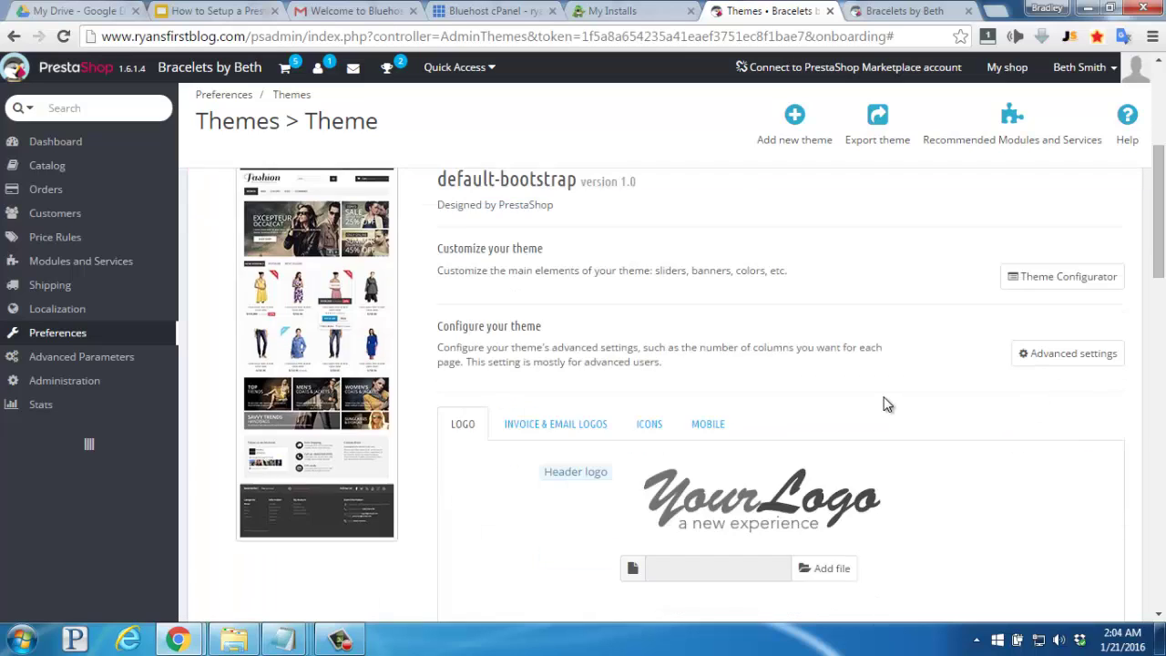